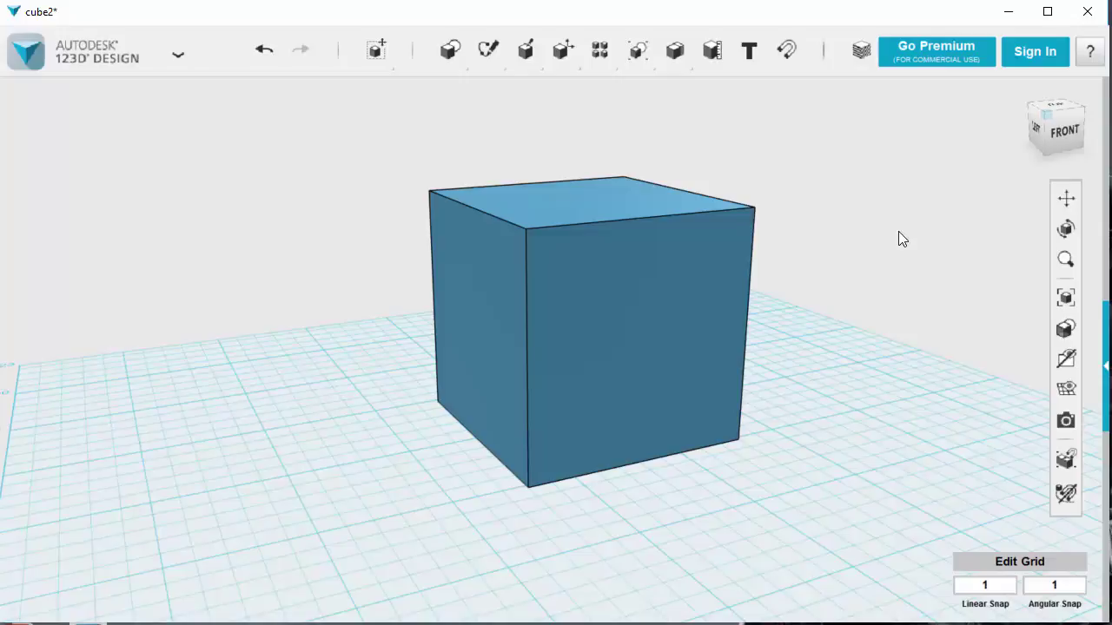
Zoom in on the cube and pan it lower so its top face is prominent.
scroll(868, 231, up, 2)
middle_drag(830, 184, 856, 278)
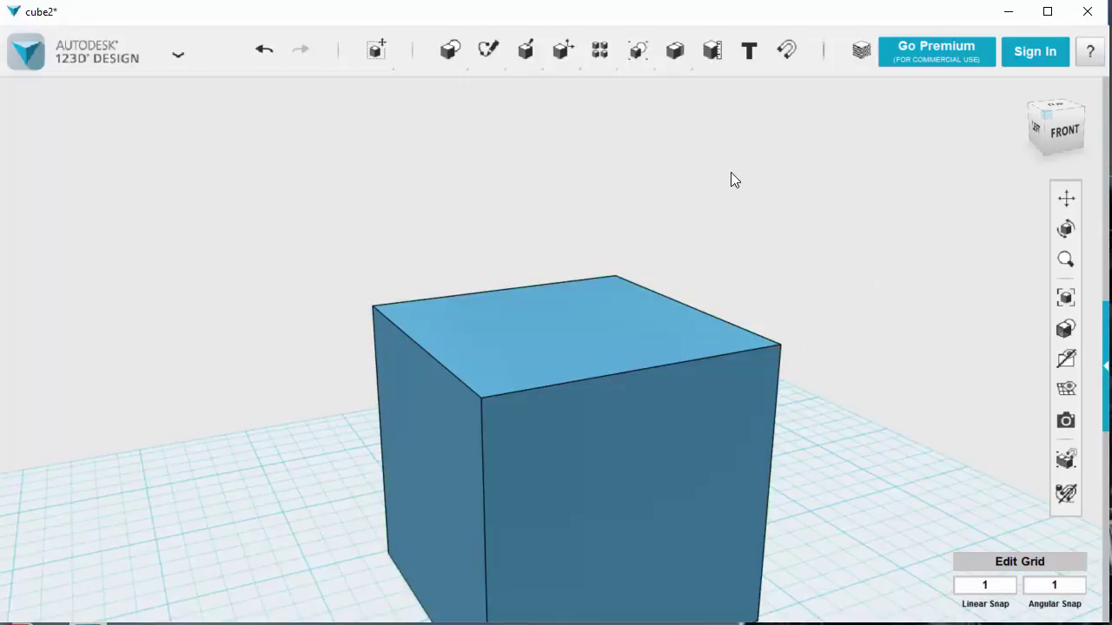
Sketch a polyline across the cube's top face from its left corner to its right corner.
mouse_move(491, 50)
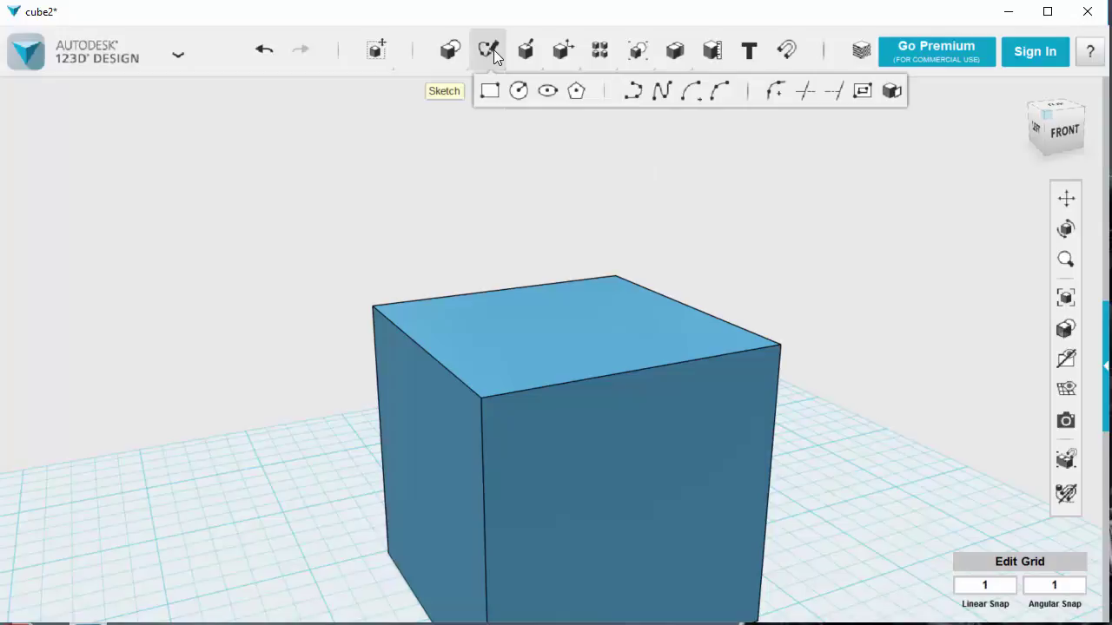
click(637, 94)
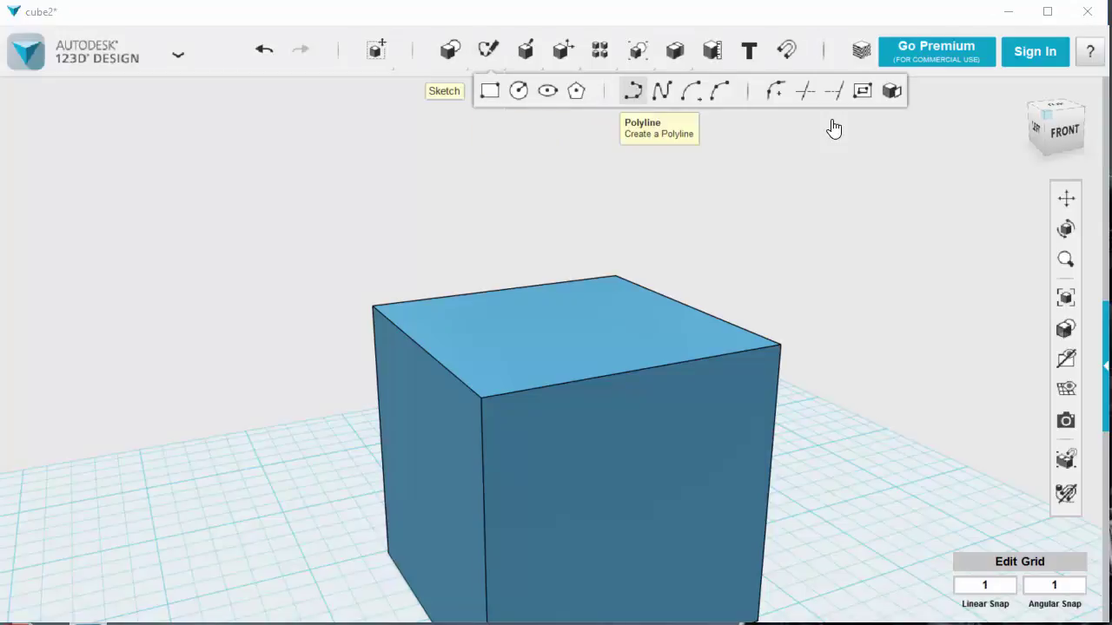
click(469, 314)
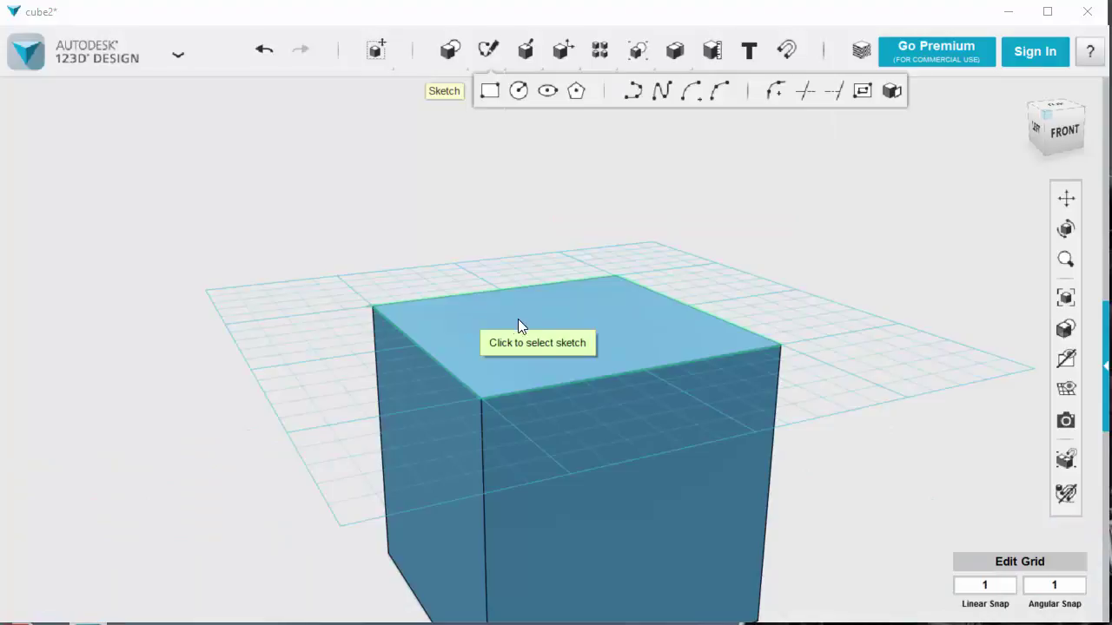
click(646, 189)
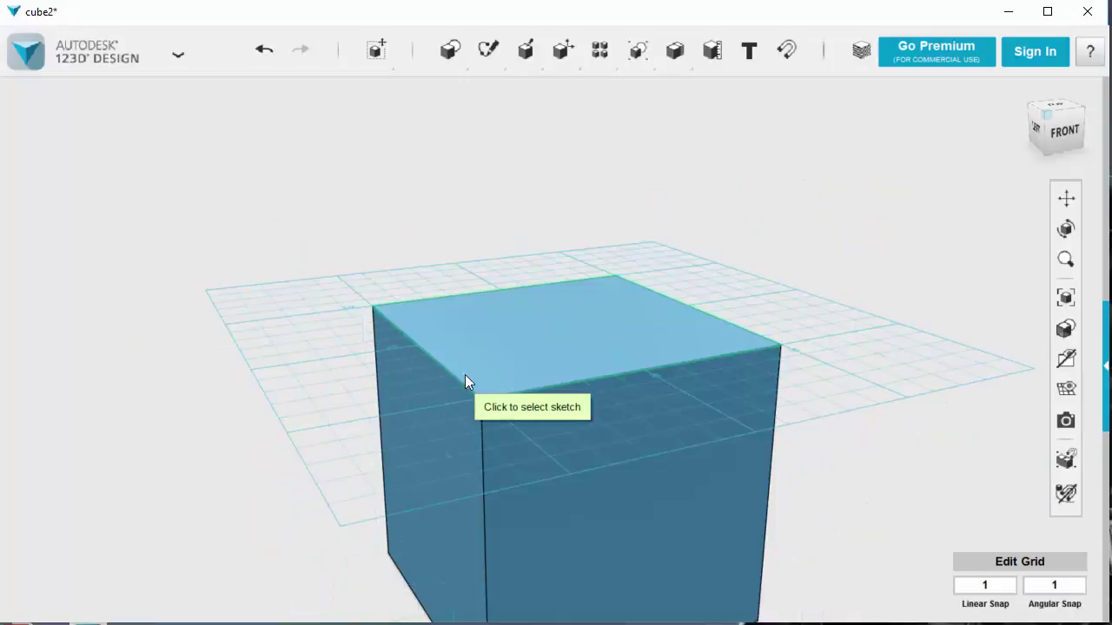
click(490, 344)
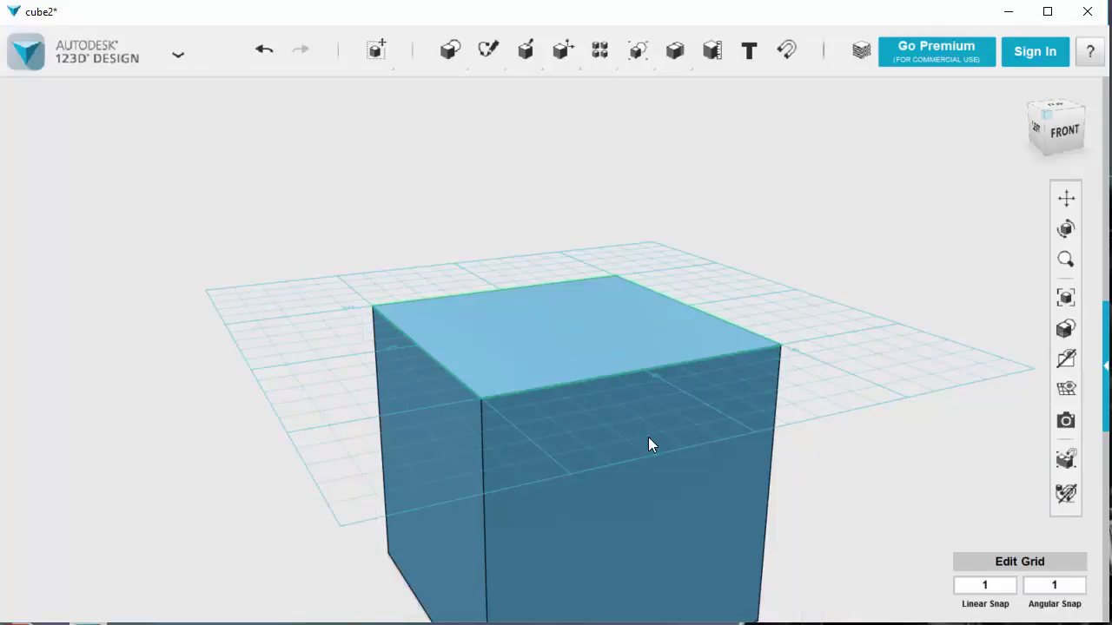
click(375, 305)
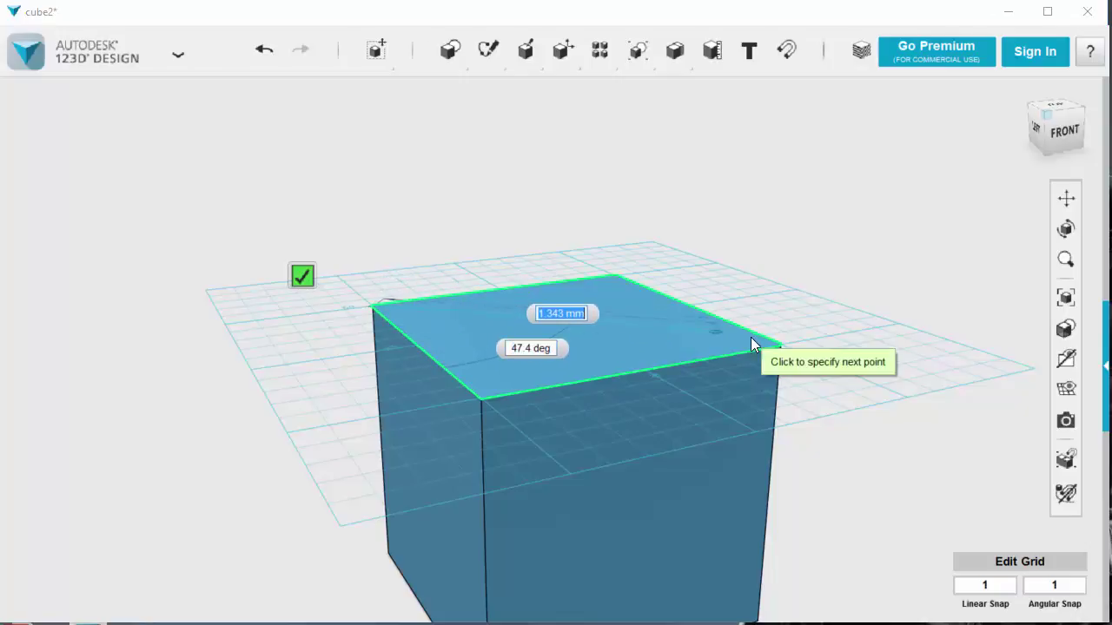
click(778, 347)
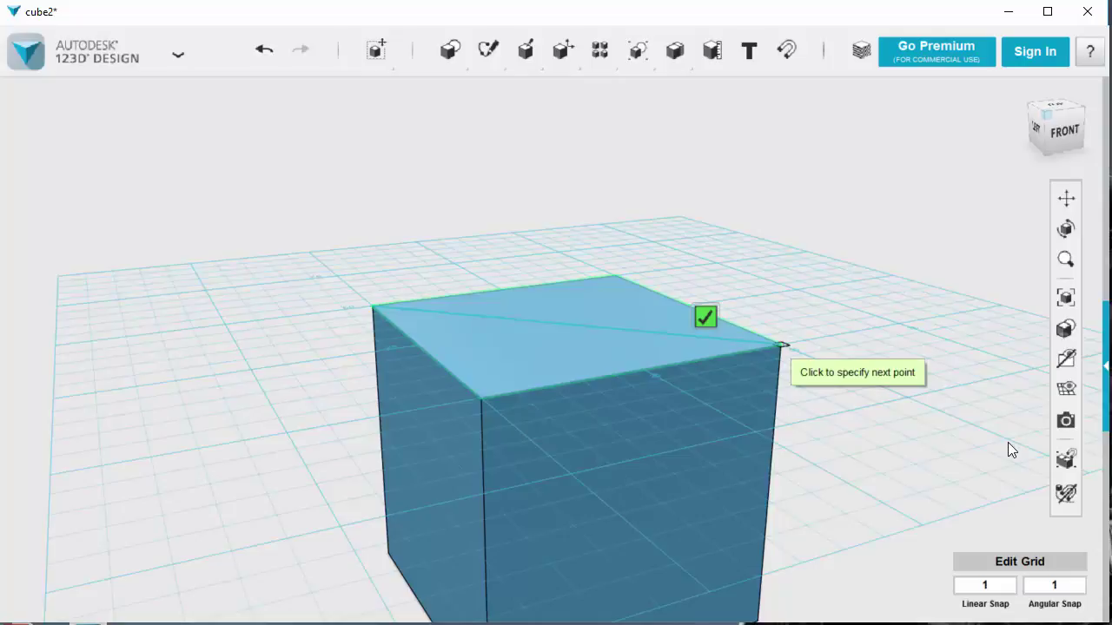
key(Escape)
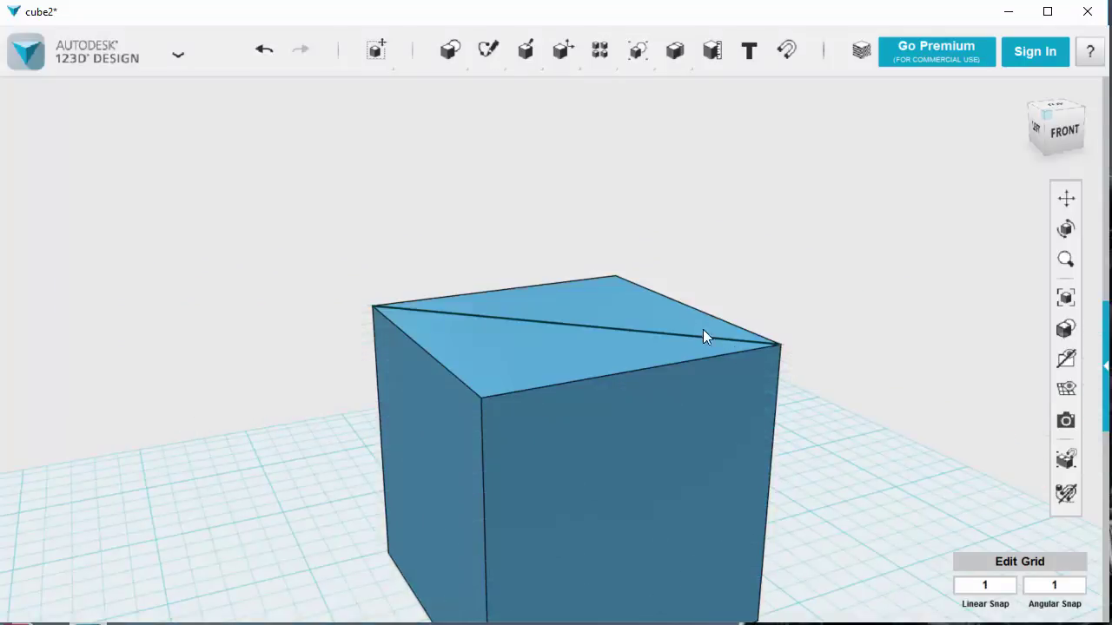
click(704, 331)
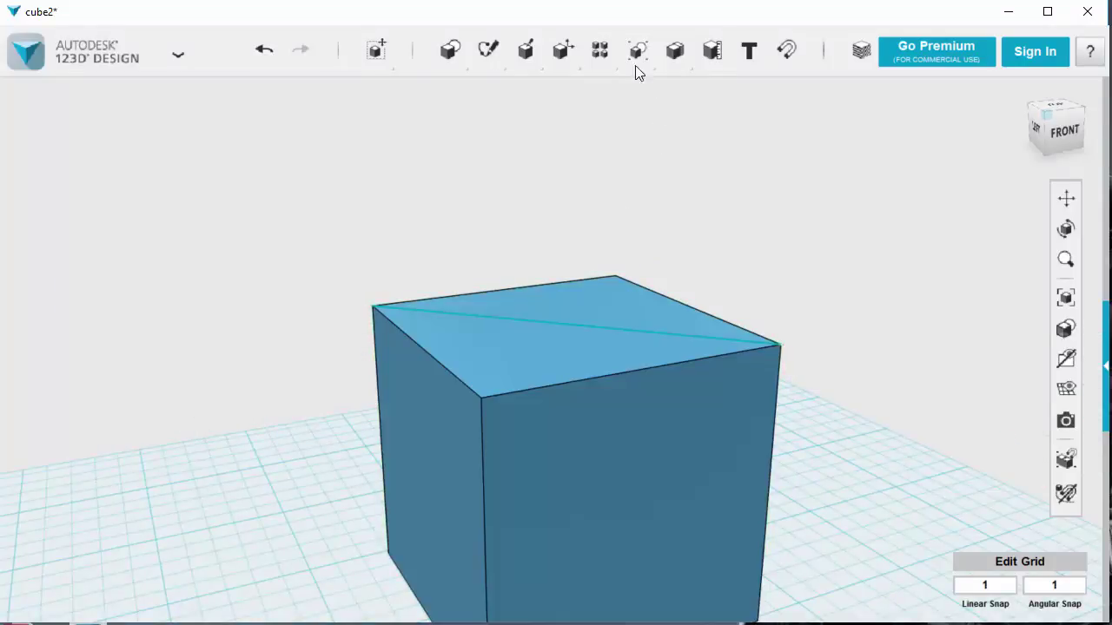
Sketch a second polyline on the top face from the back corner to the front corner.
mouse_move(488, 50)
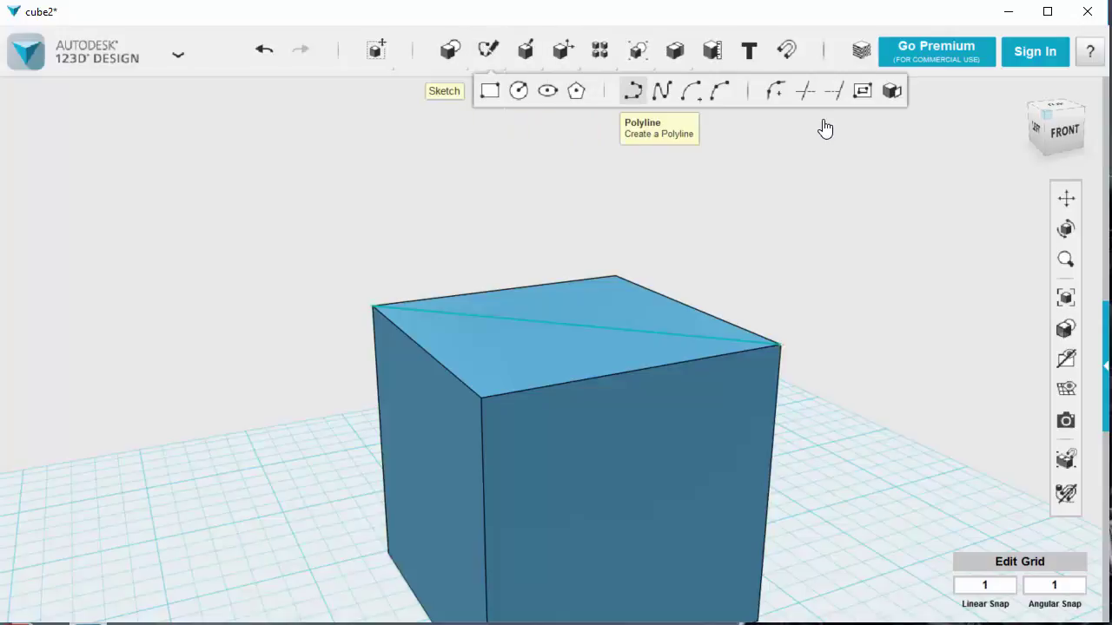
click(632, 91)
click(612, 288)
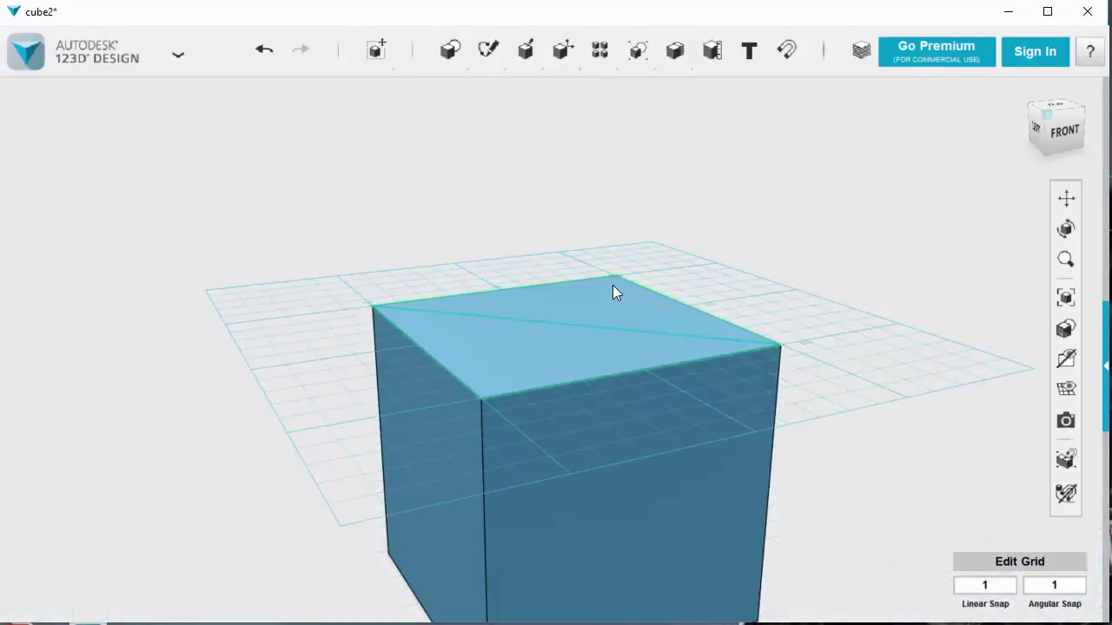
click(613, 276)
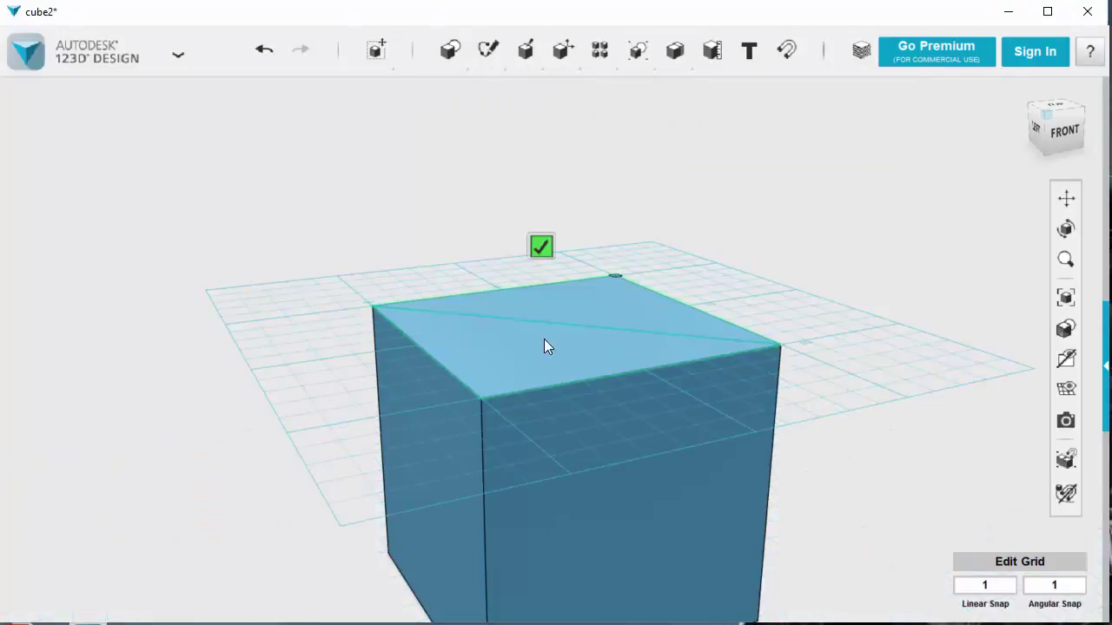
click(484, 396)
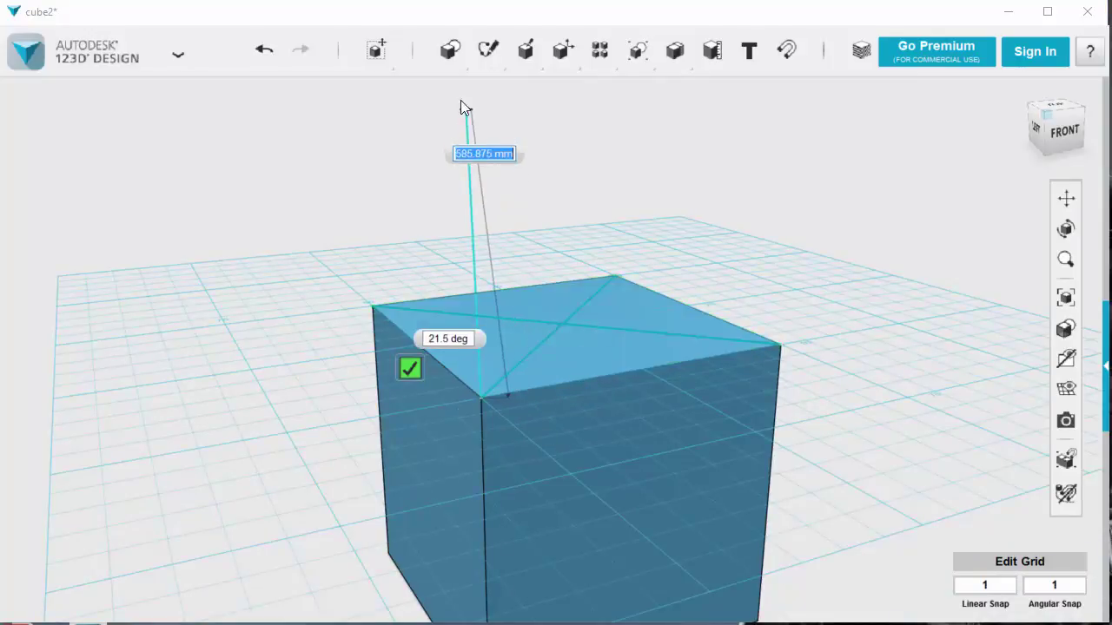
Sketch a 20 mm diameter circle centred where the two diagonals cross on the top face.
mouse_move(490, 49)
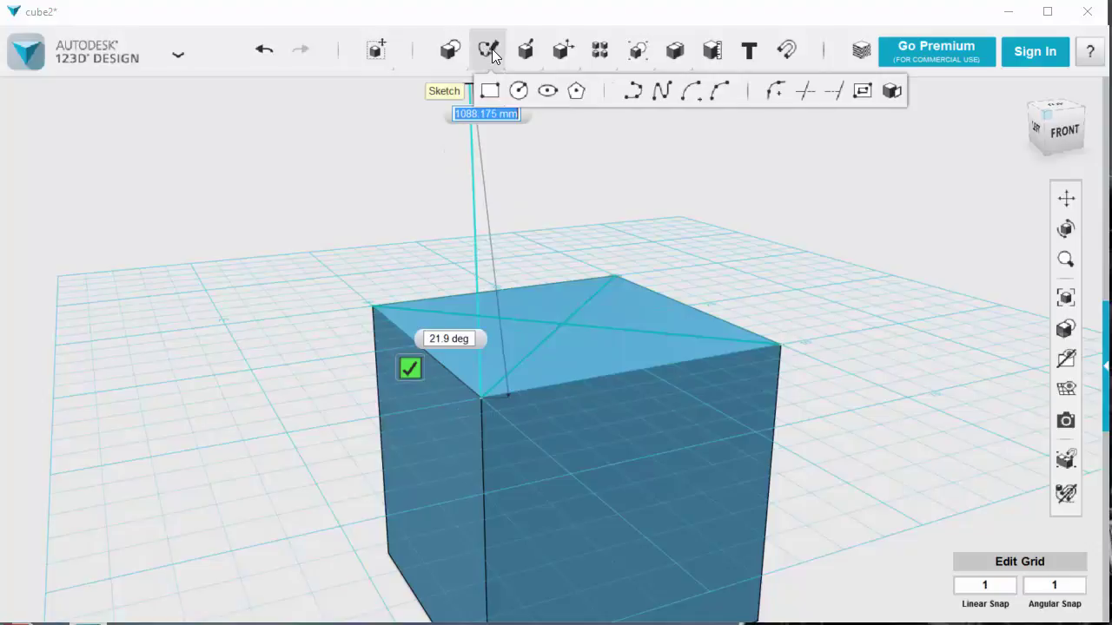
click(519, 91)
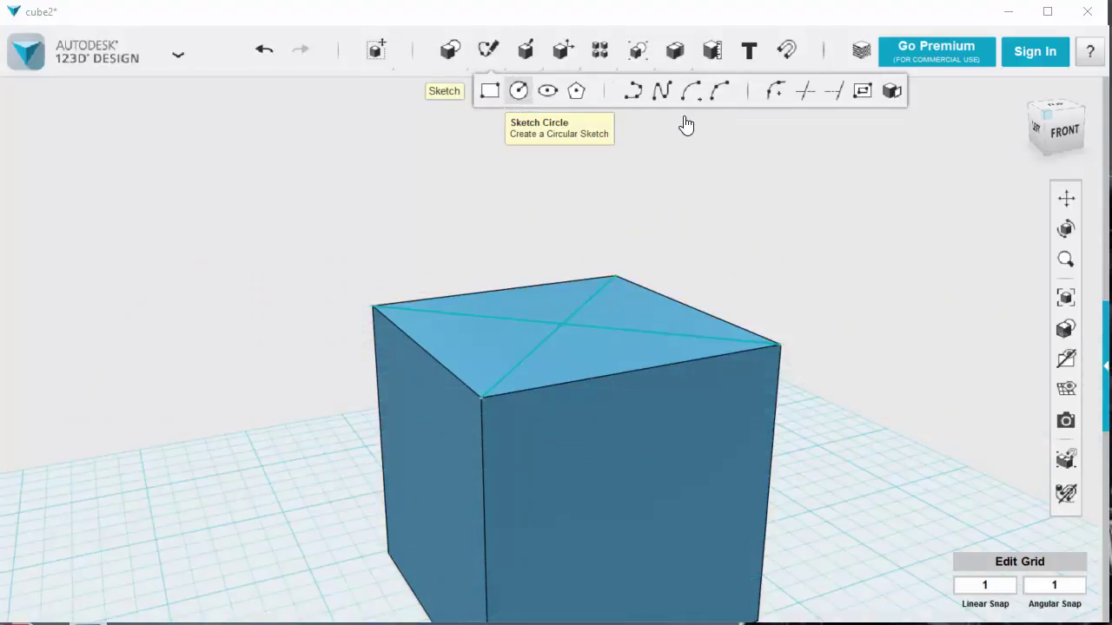
click(562, 322)
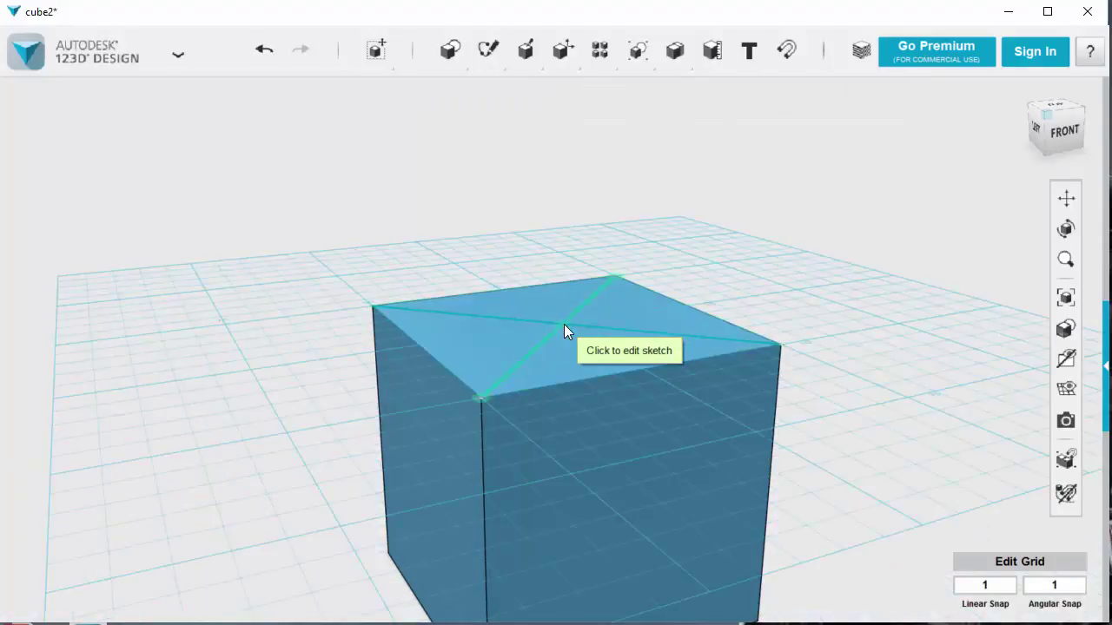
click(565, 326)
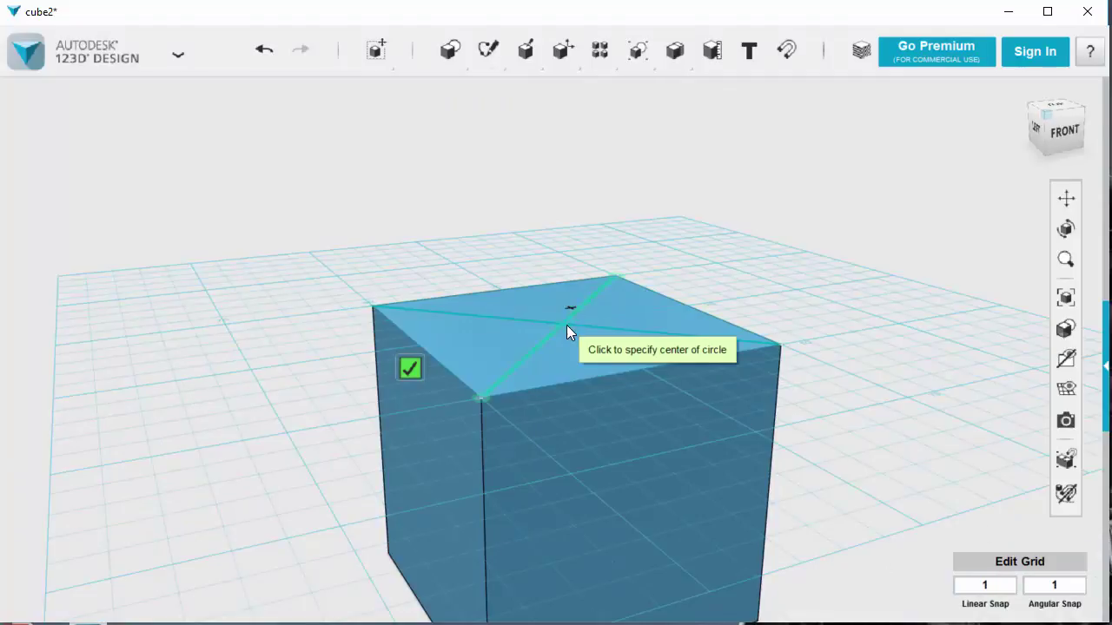
scroll(564, 326, up, 4)
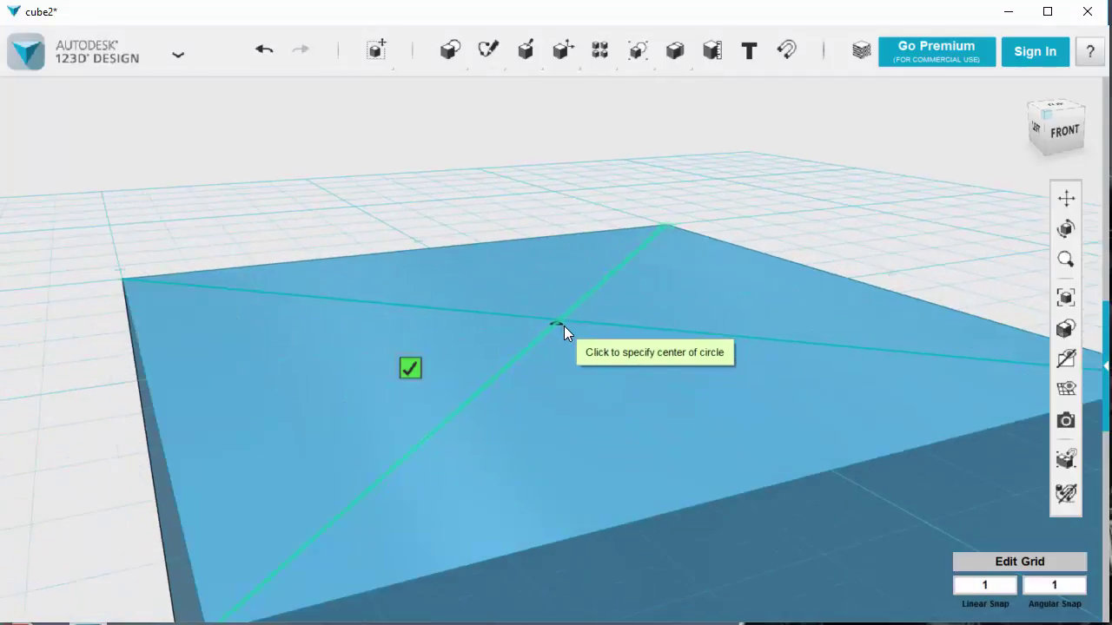
middle_drag(562, 321, 551, 398)
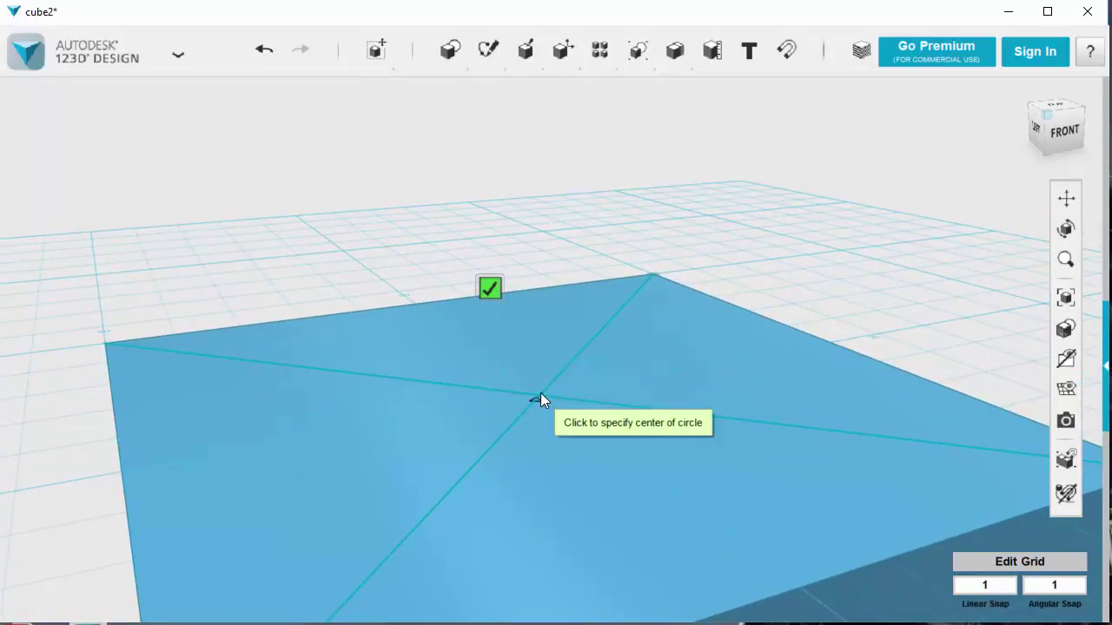
click(540, 398)
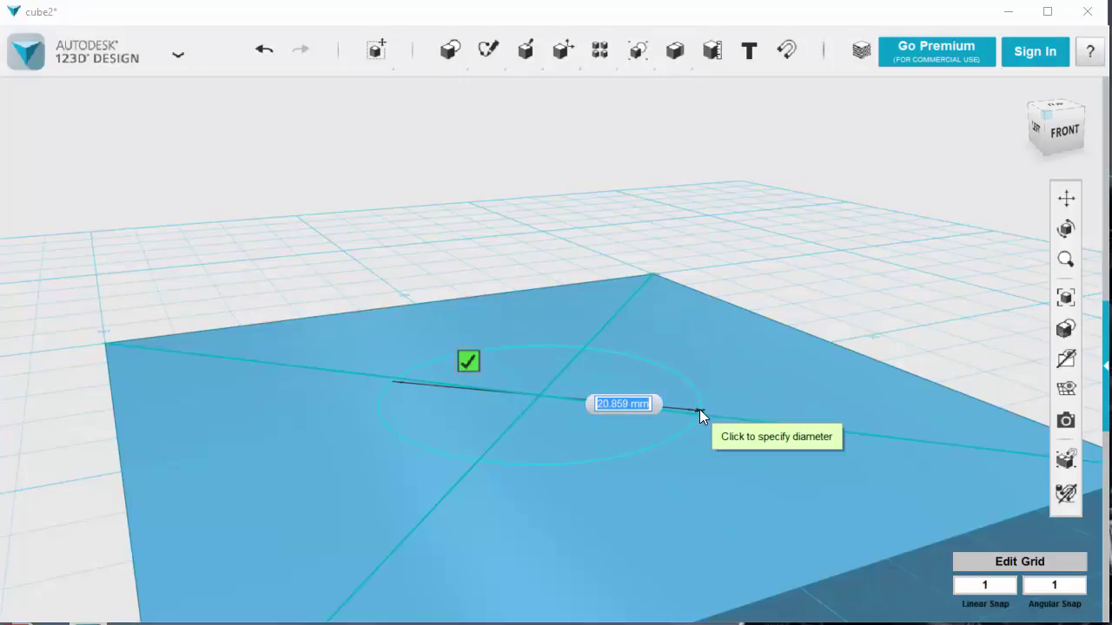
text(20)
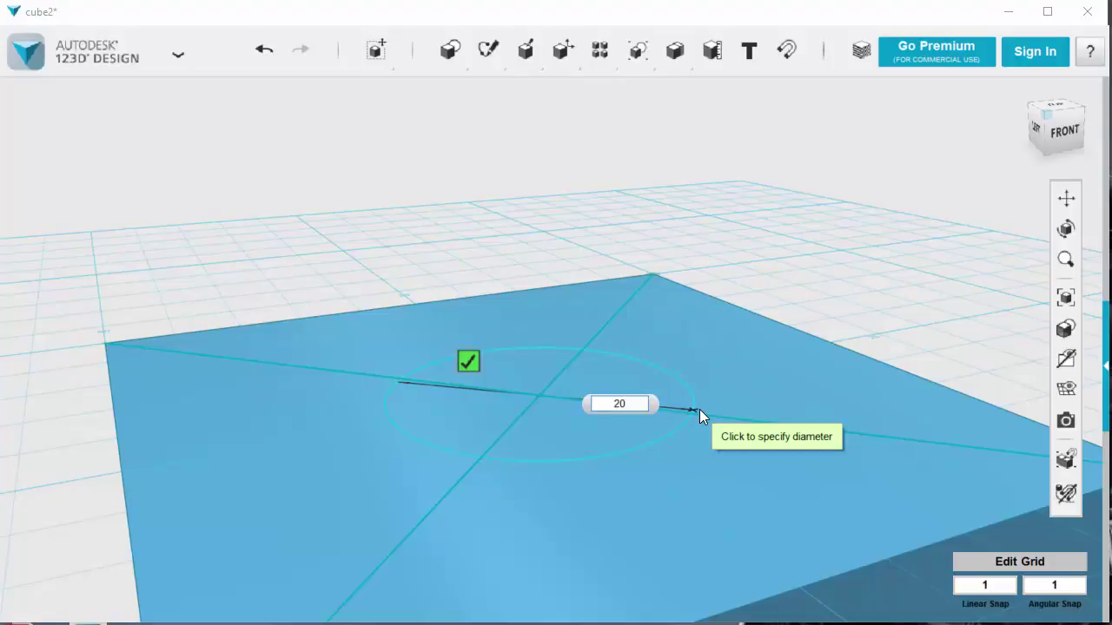
key(Tab)
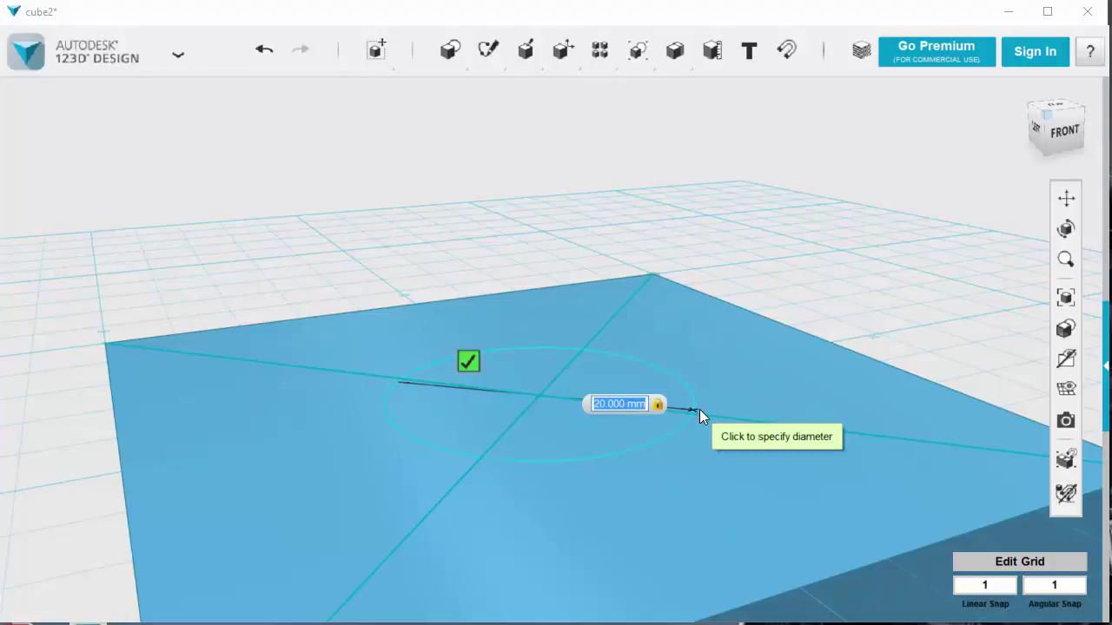
click(699, 409)
scroll(896, 232, down, 2)
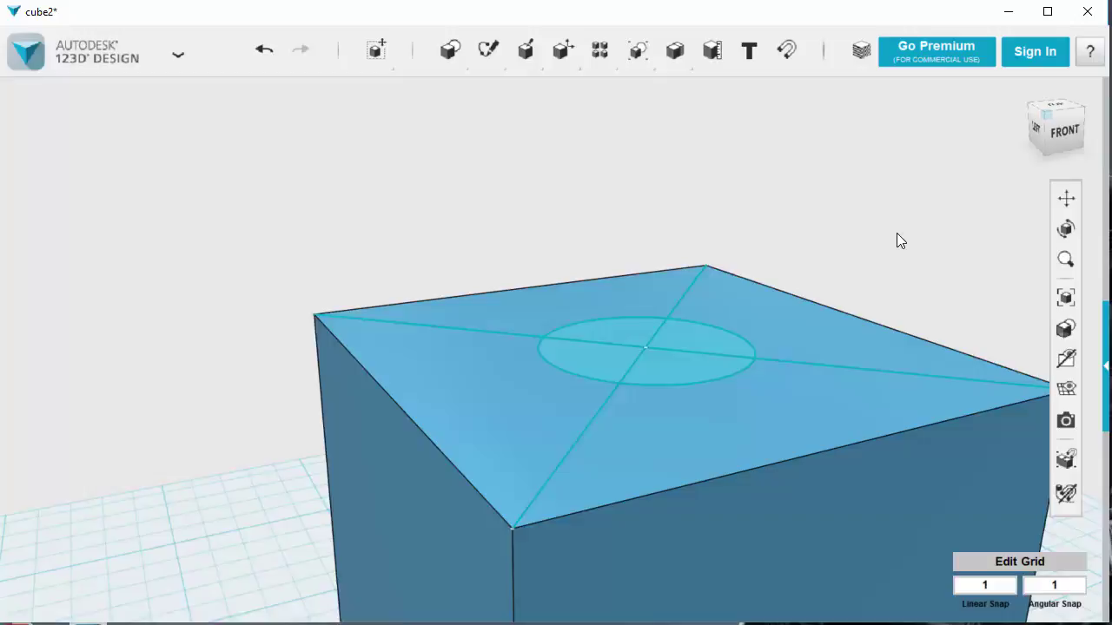
scroll(897, 233, down, 2)
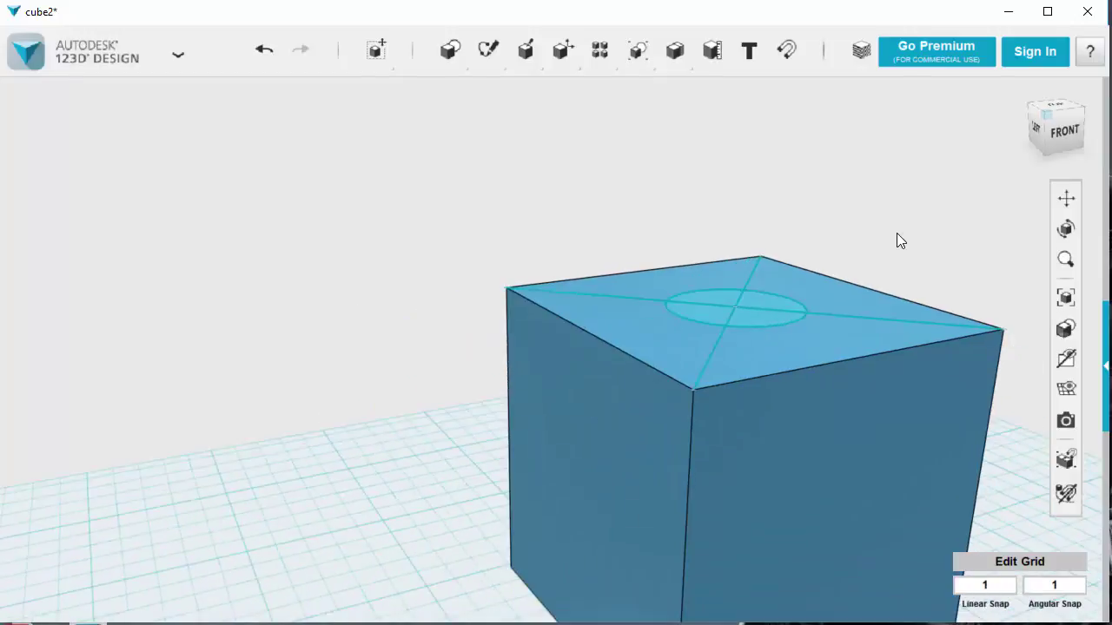
click(1053, 103)
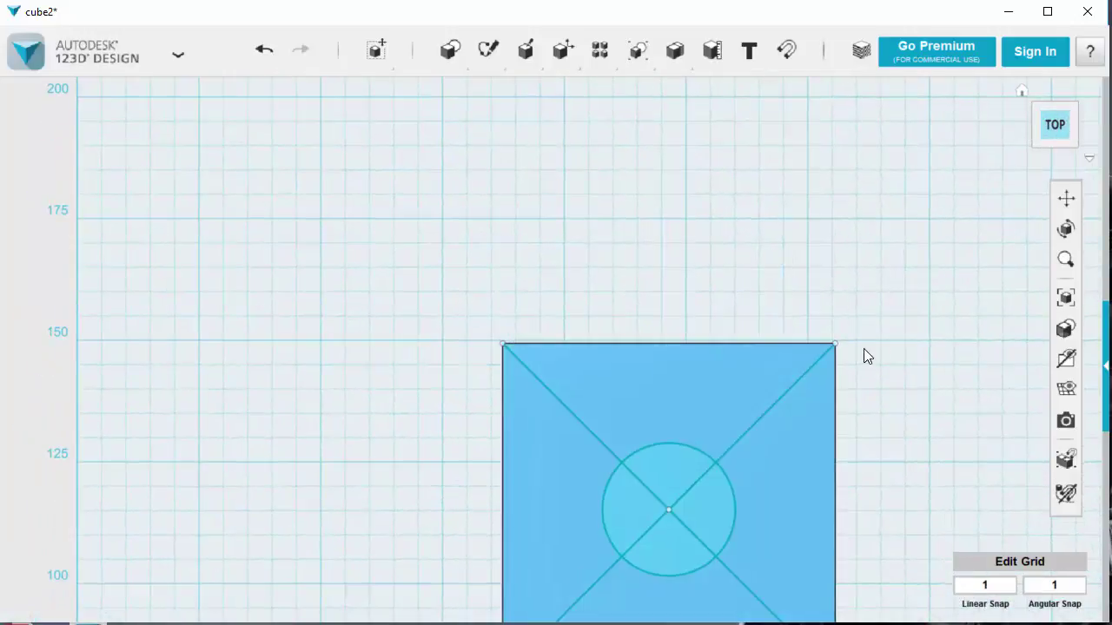
scroll(892, 361, down, 2)
middle_drag(897, 449, 798, 352)
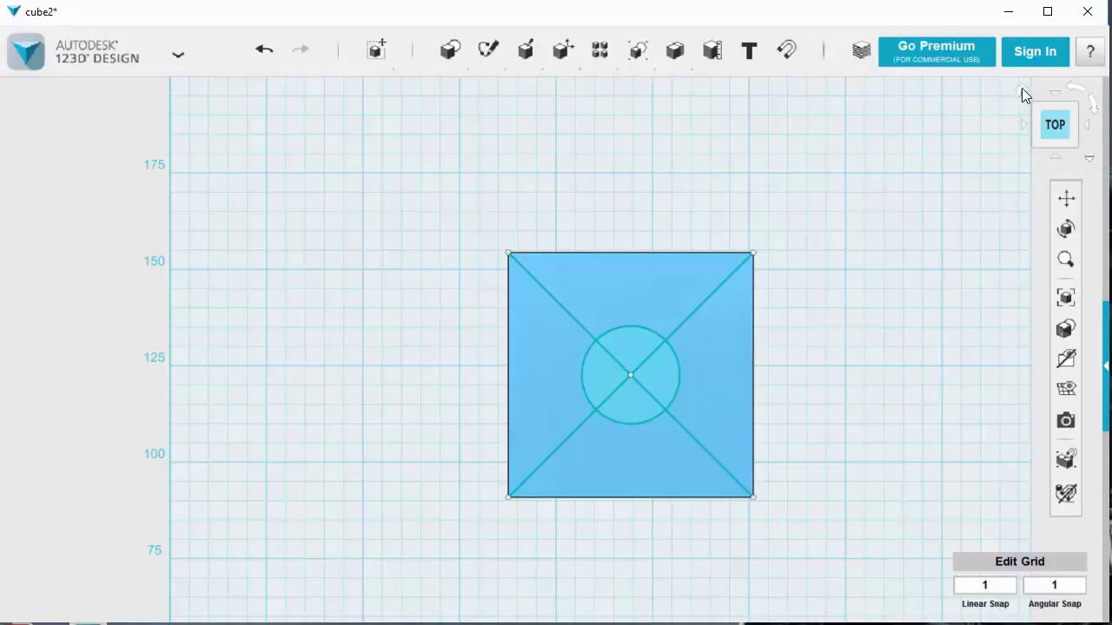
click(1023, 90)
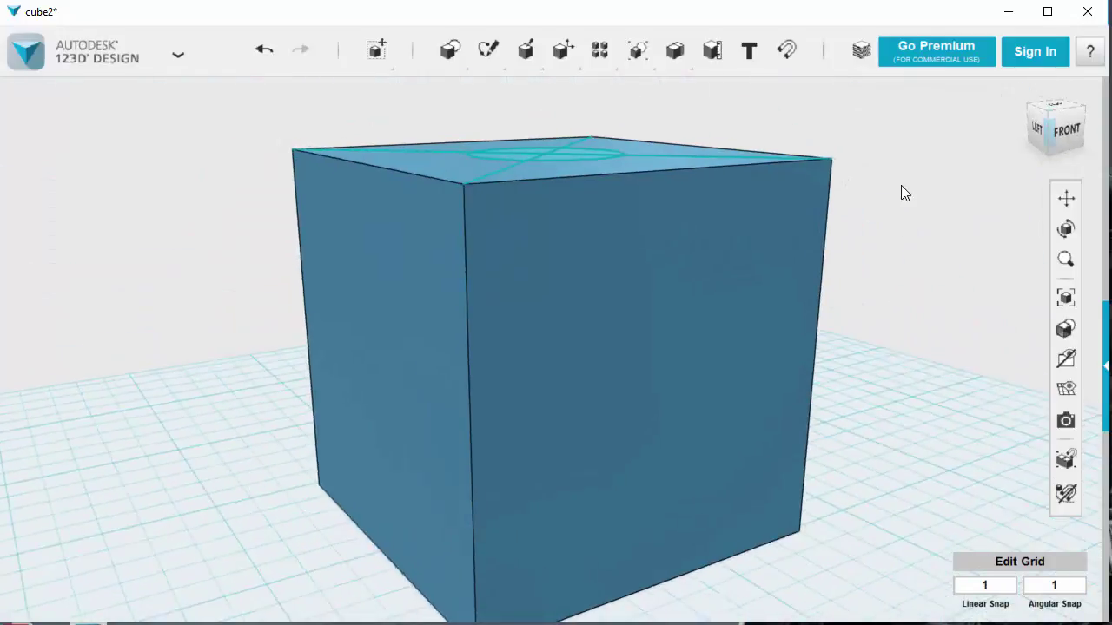
Select the cube and bring up the Construct menu showing the Extrude option.
right_drag(903, 162, 904, 171)
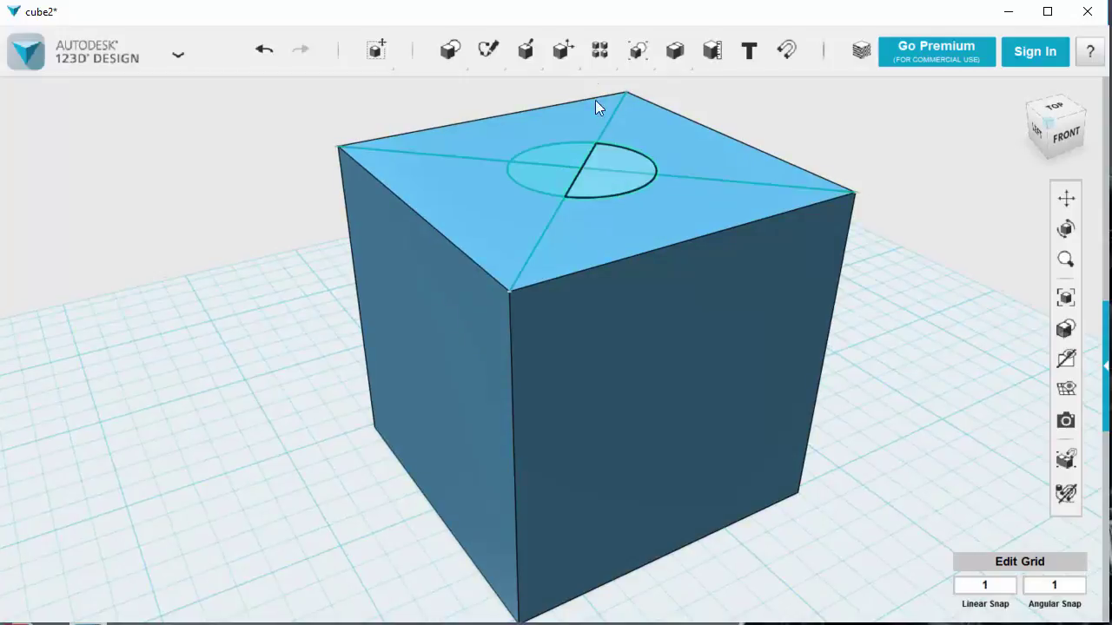
click(625, 375)
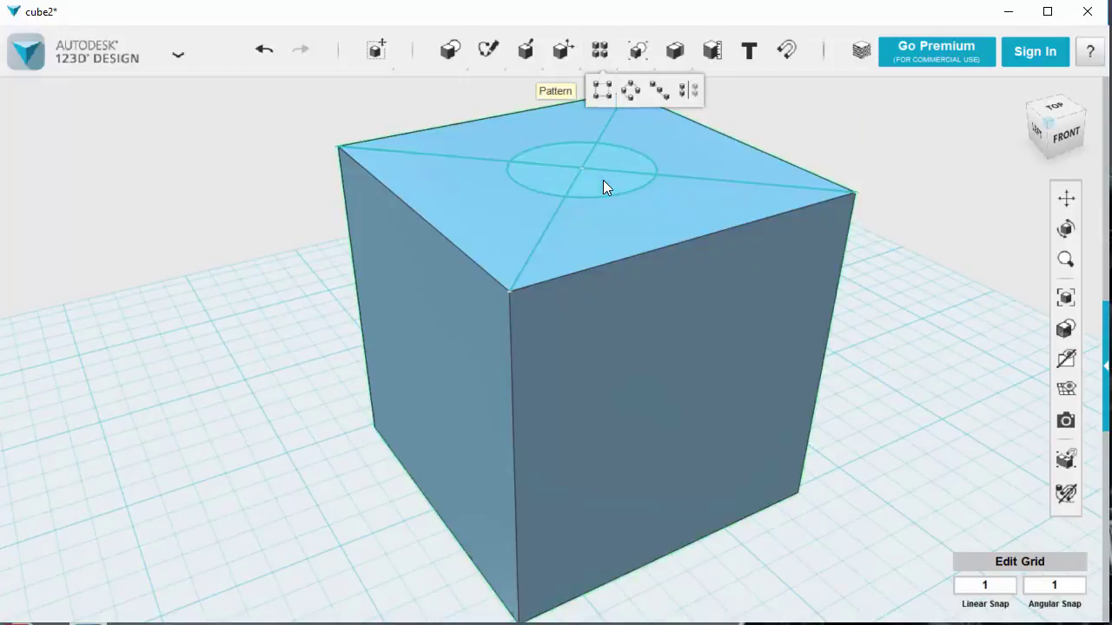
mouse_move(562, 52)
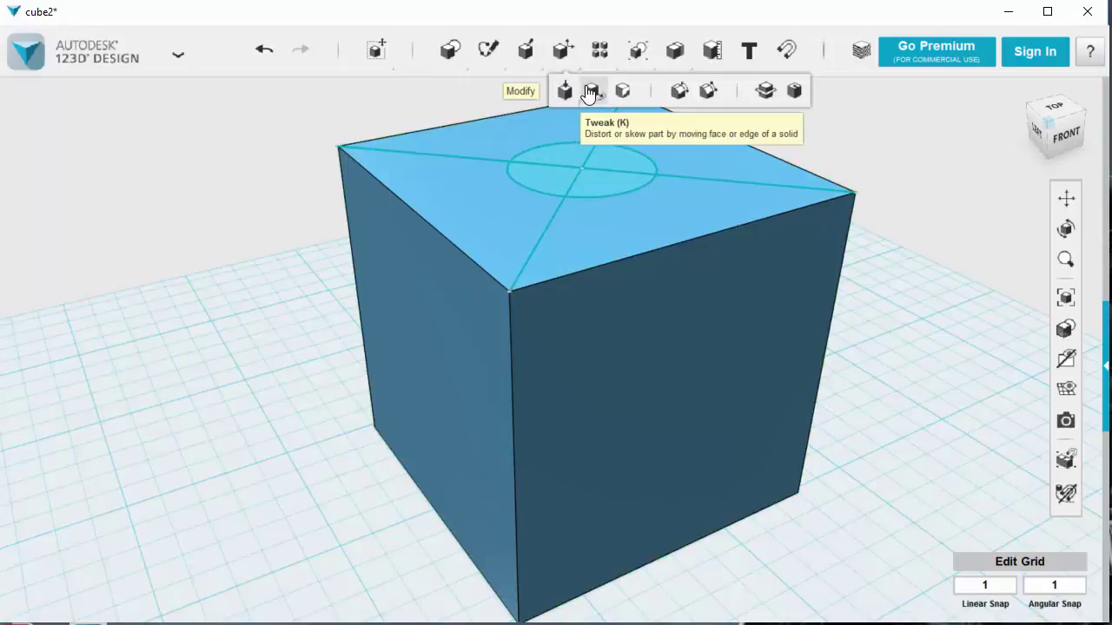
mouse_move(526, 54)
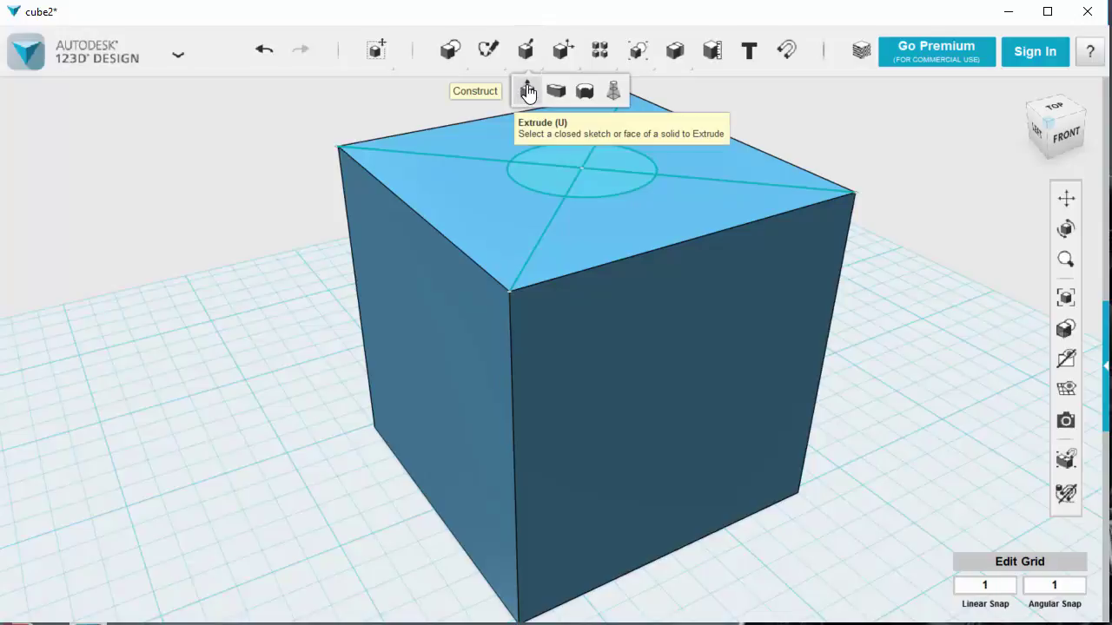
Extrude the 20 mm circle -91 mm downward as a cut through the cube.
click(526, 92)
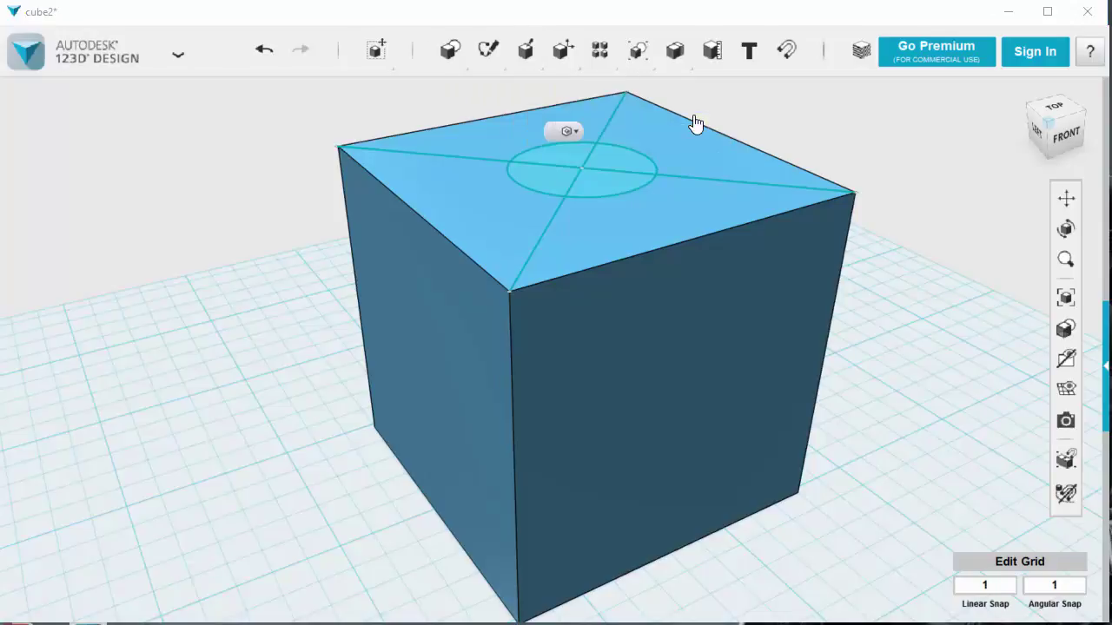
click(561, 154)
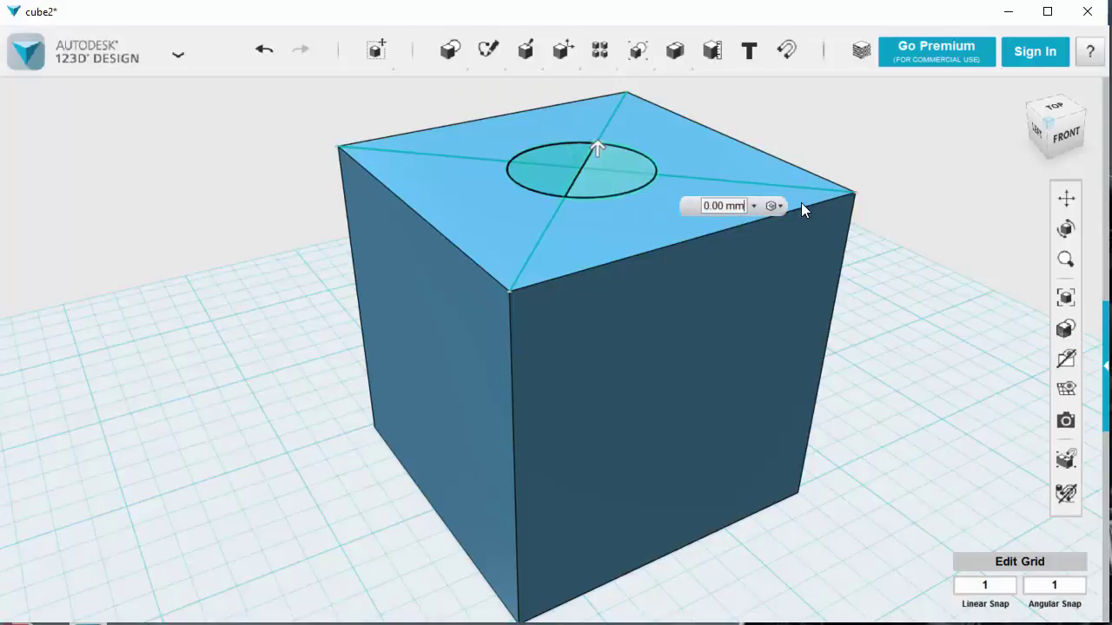
drag(597, 147, 583, 624)
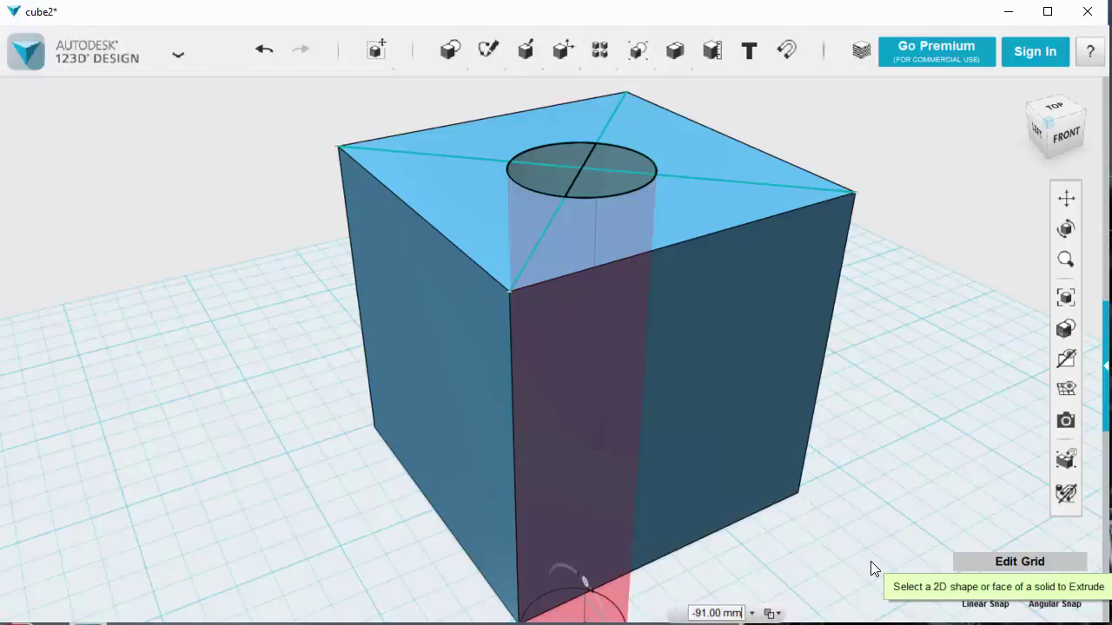
key(Return)
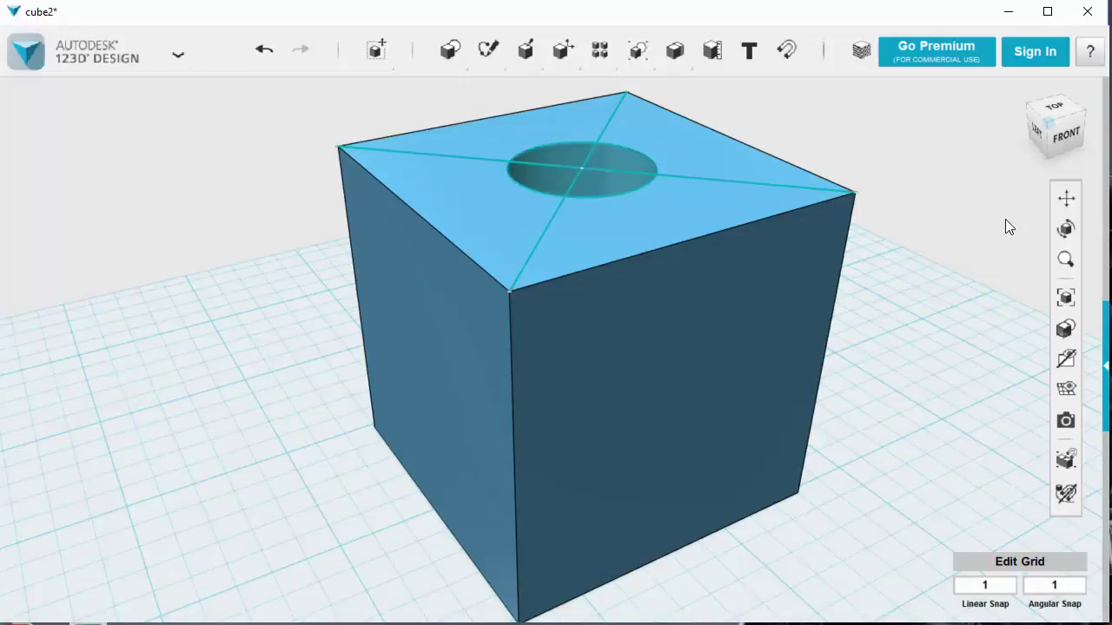
mouse_move(905, 162)
right_down()
mouse_move(899, 224)
mouse_move(885, 159)
right_up()
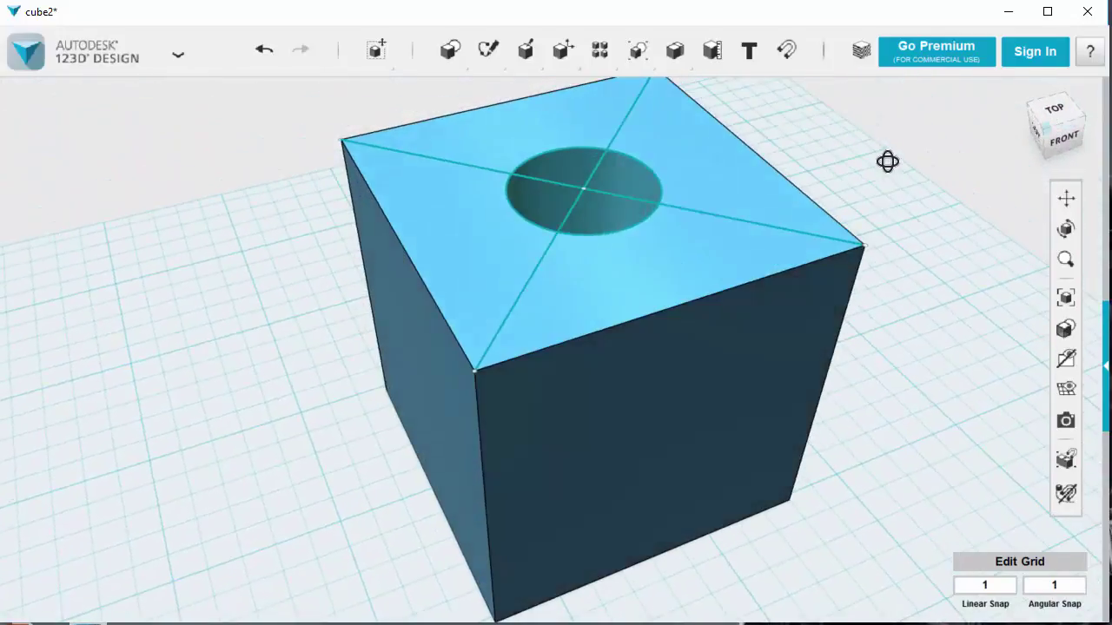
scroll(888, 162, down, 5)
middle_drag(898, 231, 707, 203)
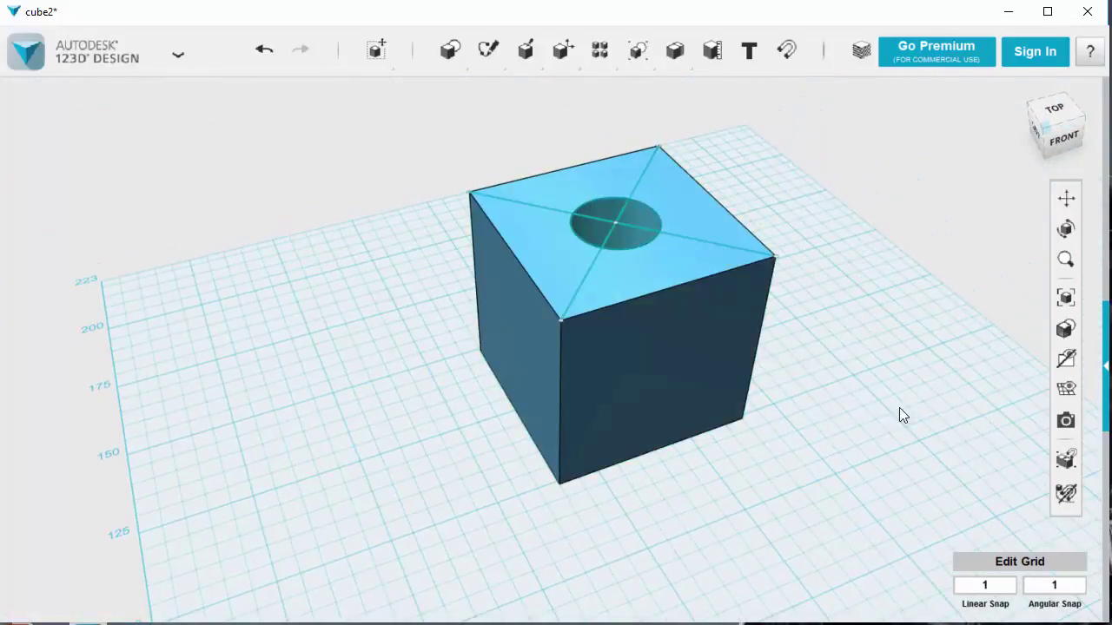
Hide the sketches and view the cube from above to see the clean round hole.
mouse_move(1066, 364)
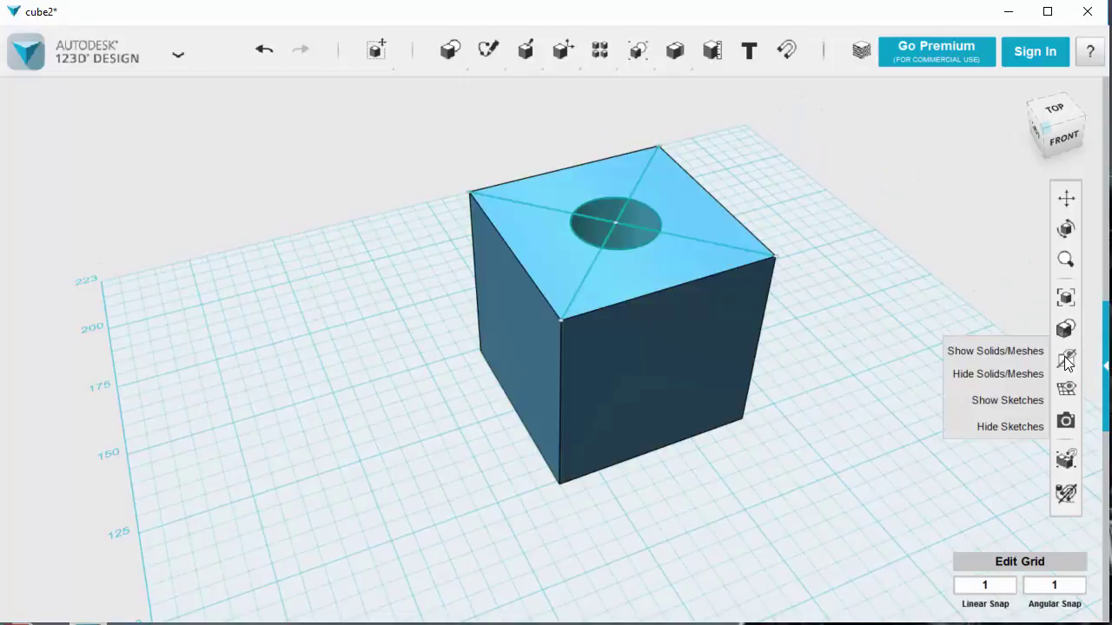
click(1026, 429)
middle_drag(924, 309, 878, 394)
right_drag(779, 552, 789, 528)
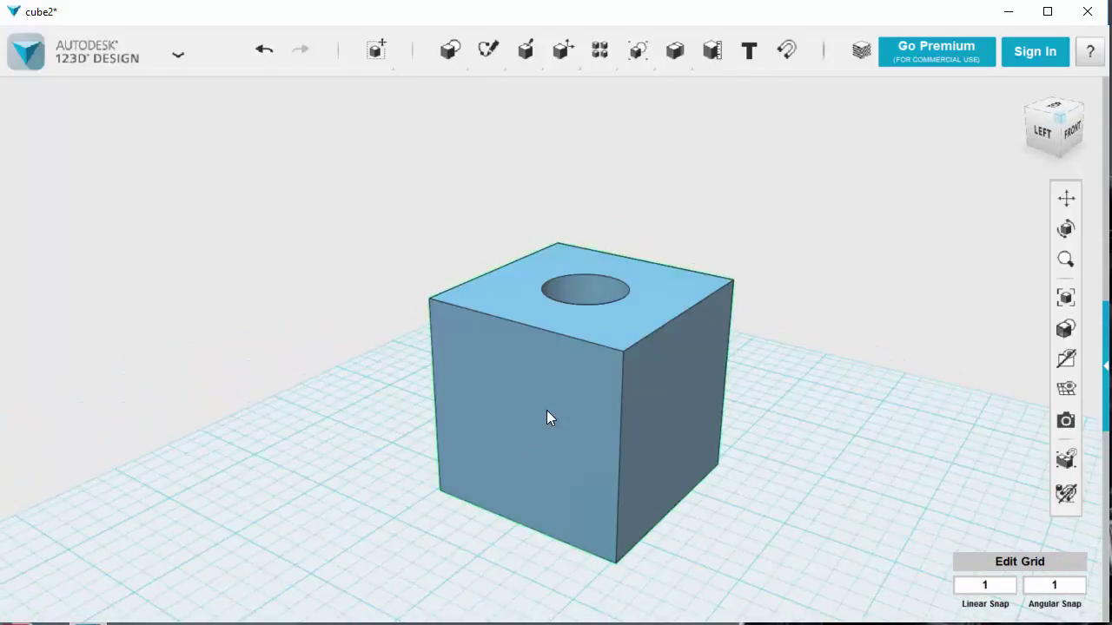
click(679, 385)
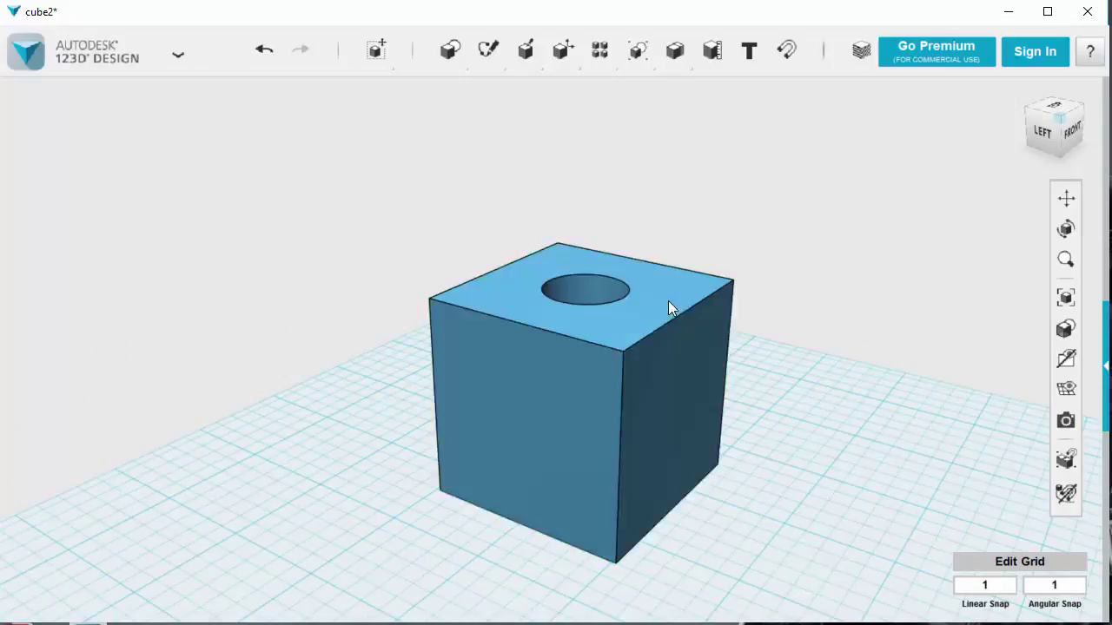
right_drag(887, 356, 847, 363)
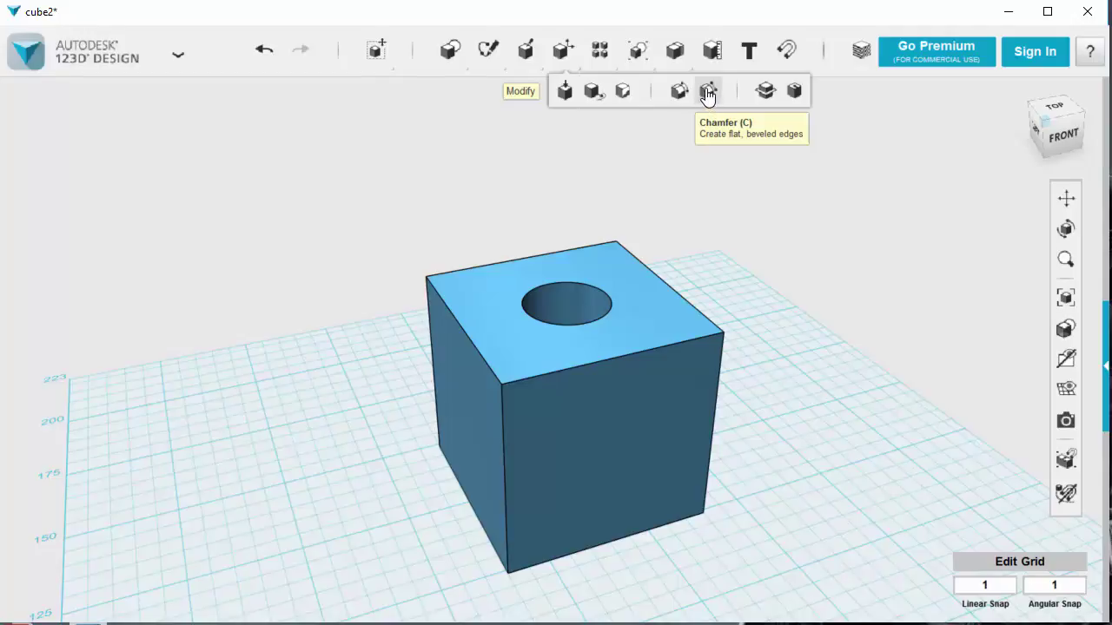
Chamfer the hole's circular top edge with a distance of 2.
click(708, 93)
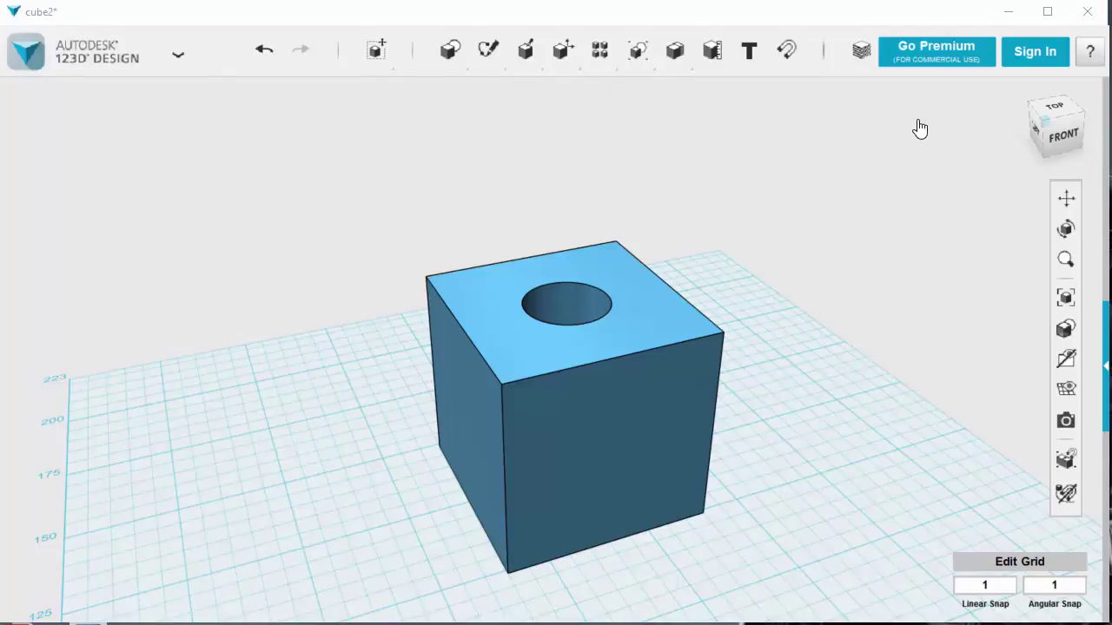
click(589, 285)
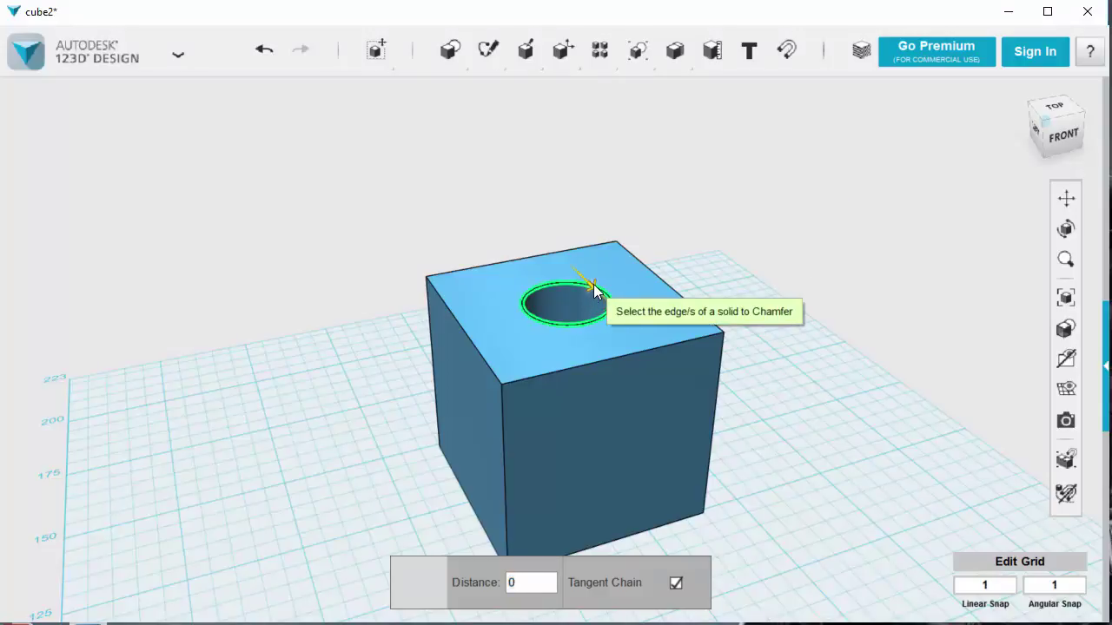
text(10)
key(BackSpace)
key(BackSpace)
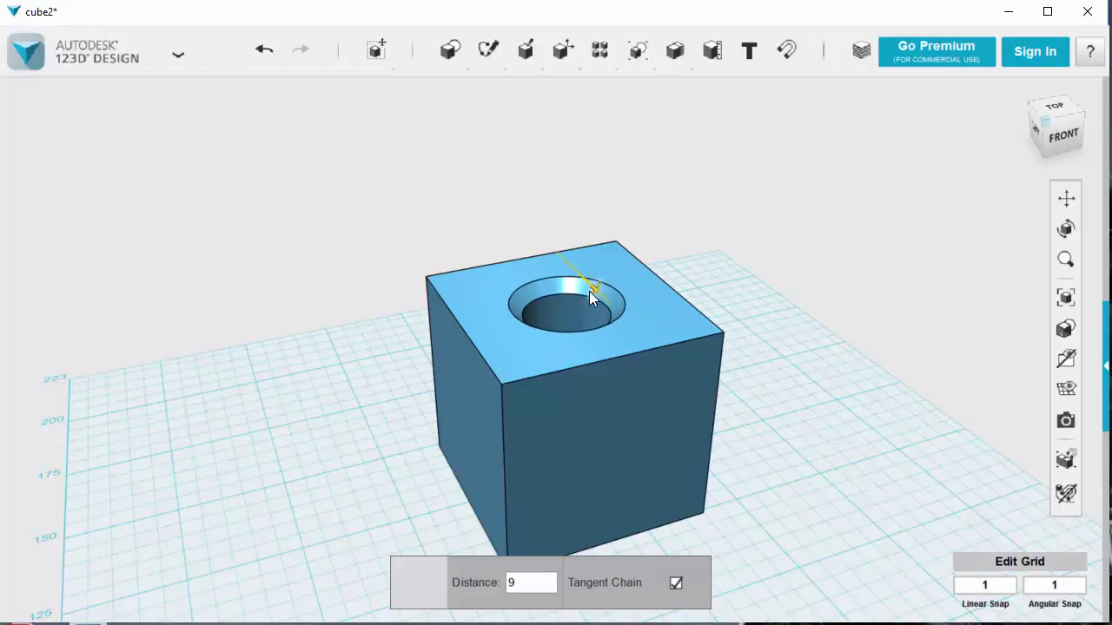
text(4)
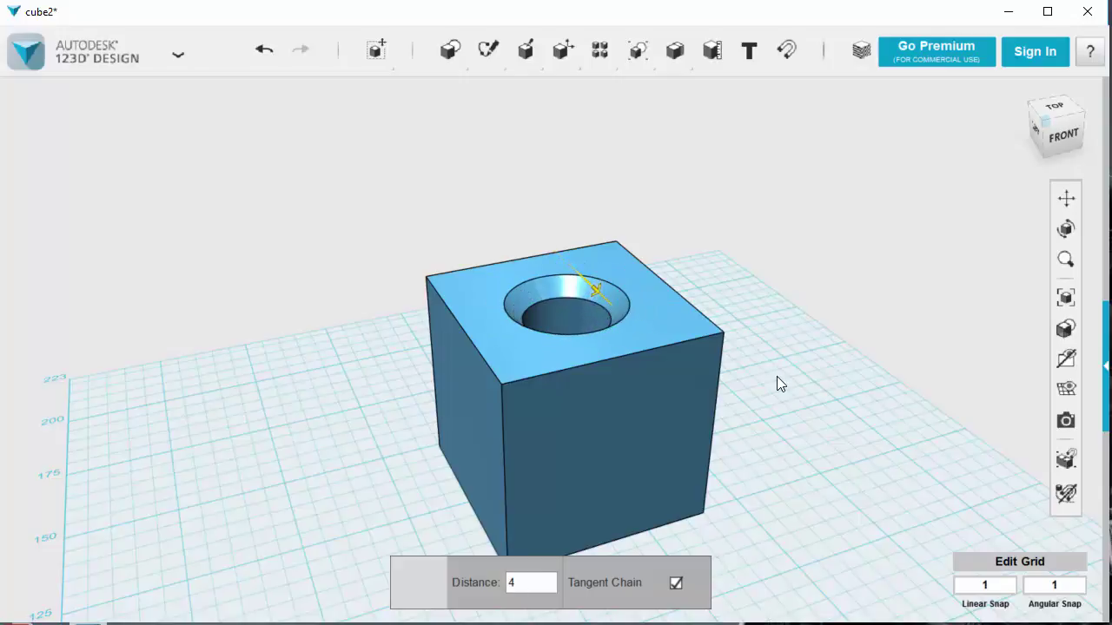
drag(514, 582, 507, 581)
text(2)
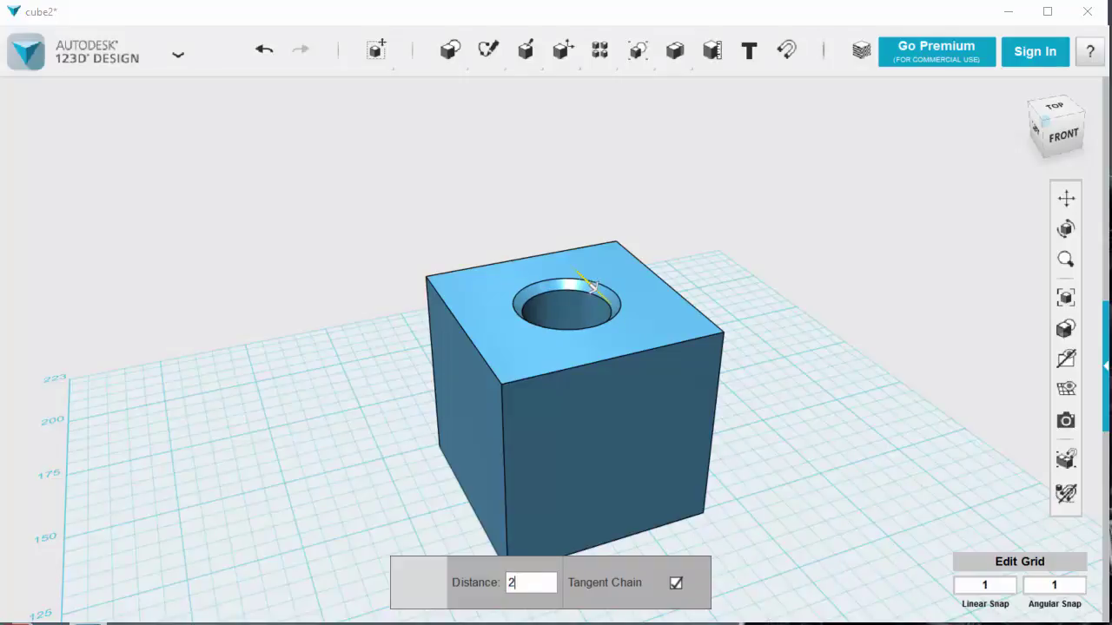
click(778, 513)
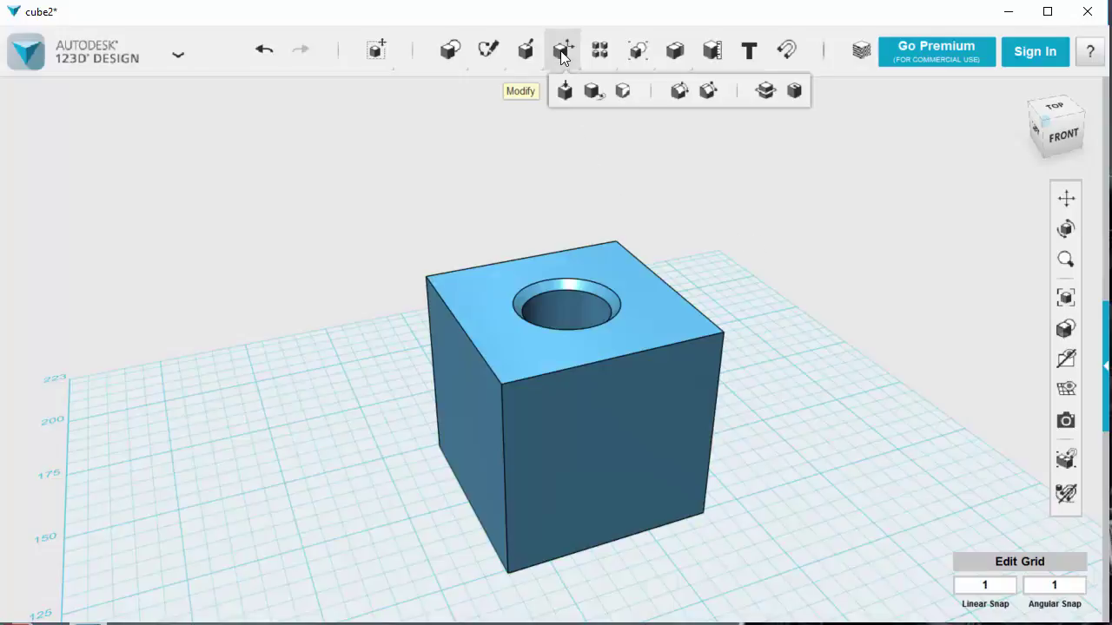
Fillet the cube's four outer top edges with a radius of 5.
click(680, 92)
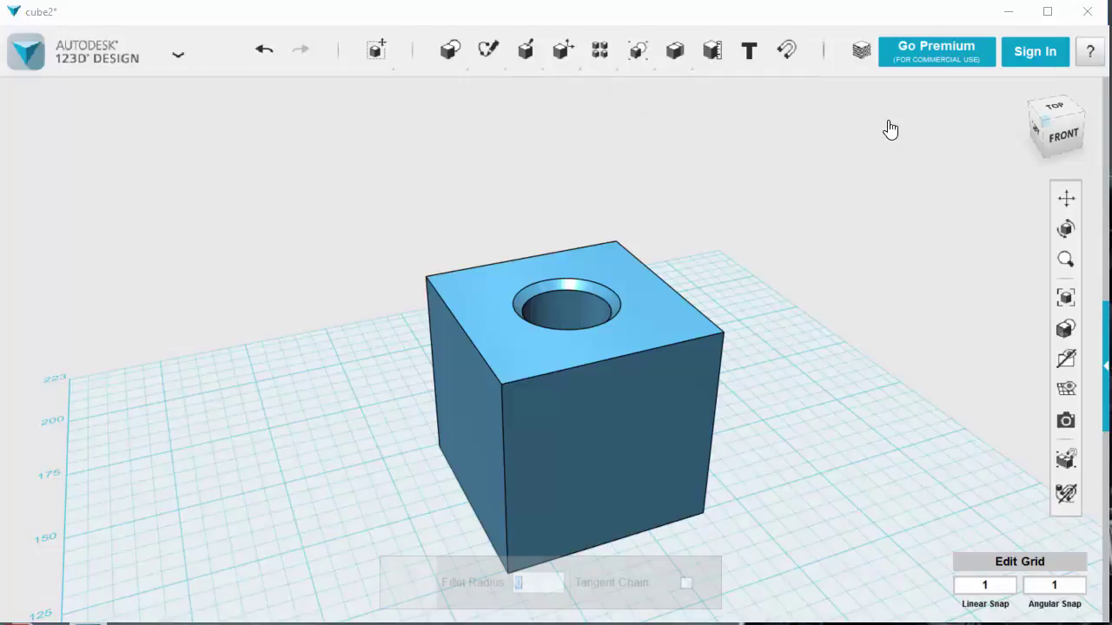
click(665, 281)
click(527, 360)
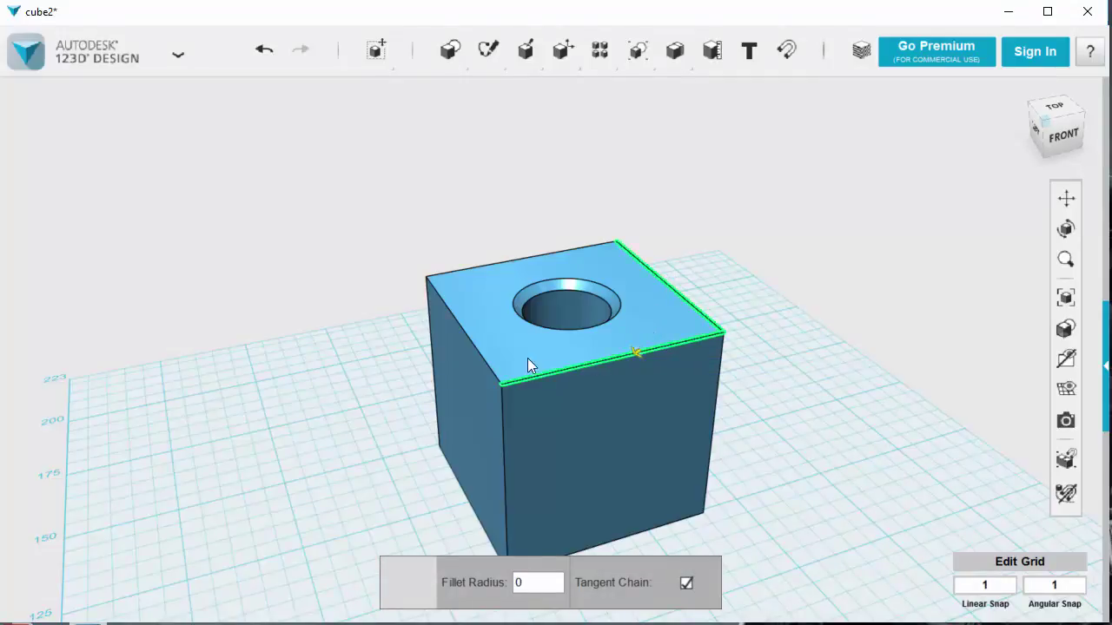
click(479, 350)
click(519, 259)
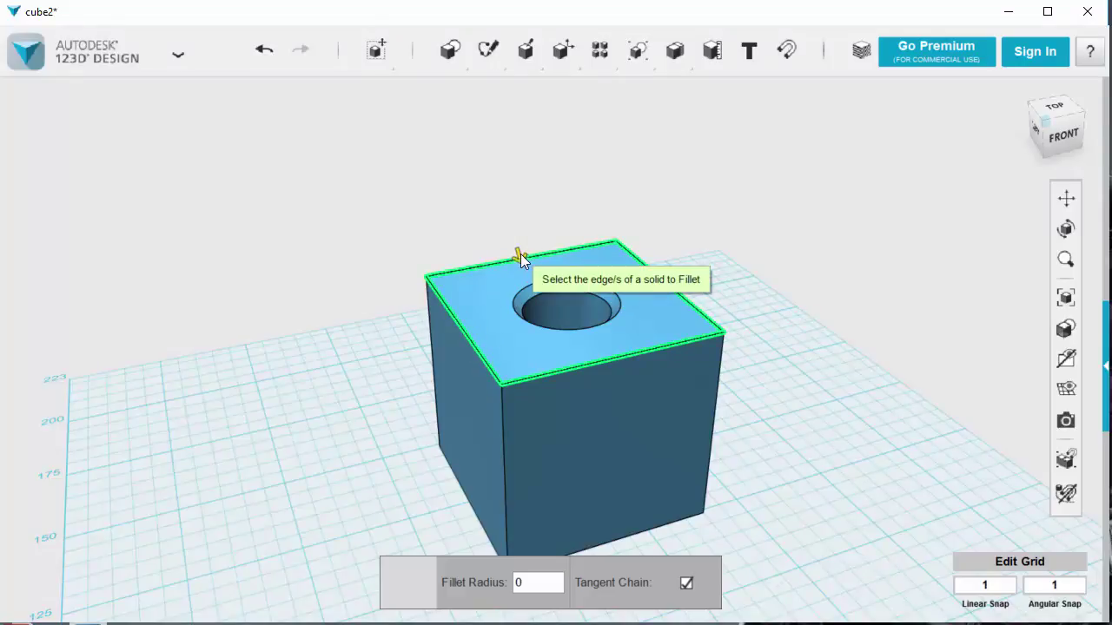
mouse_move(520, 254)
mouse_down()
mouse_move(521, 267)
mouse_move(519, 258)
mouse_up()
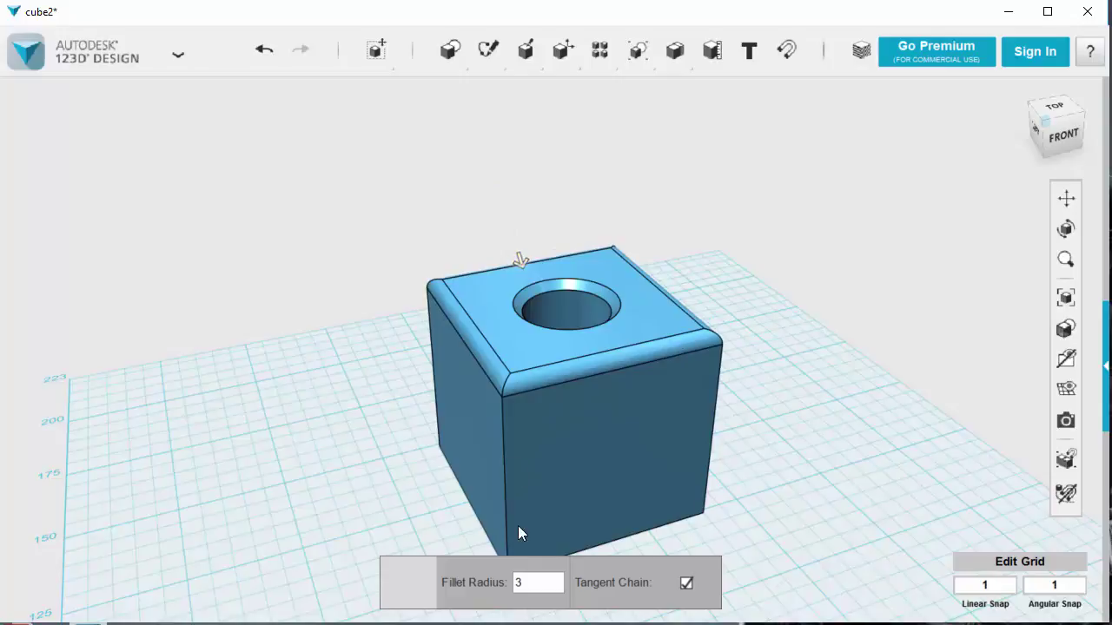
double_click(518, 582)
text(2)
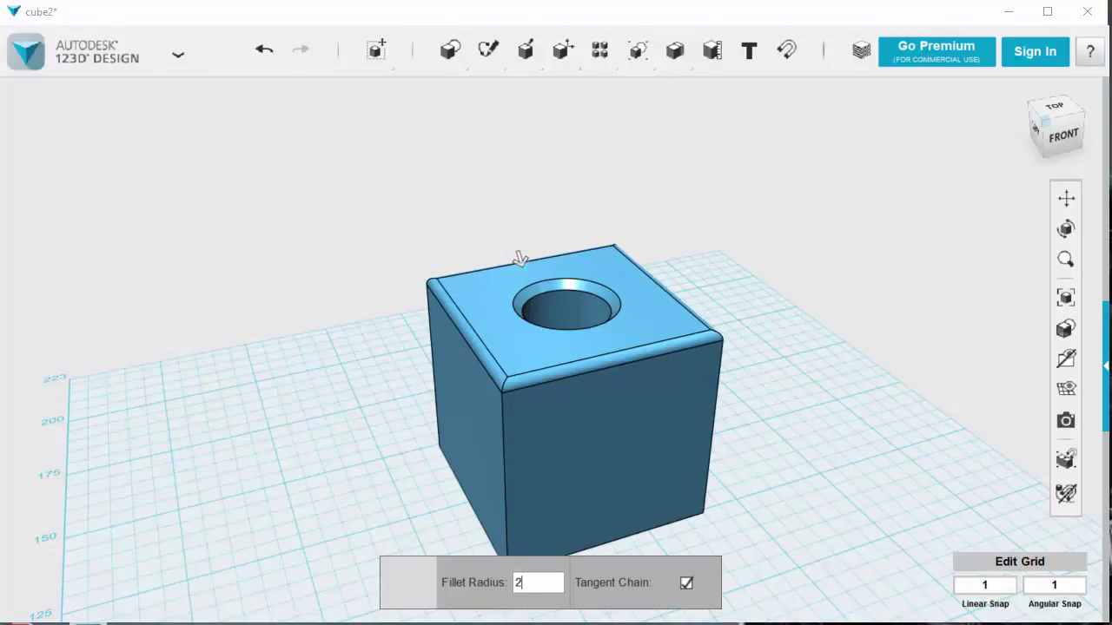
double_click(519, 582)
text(5)
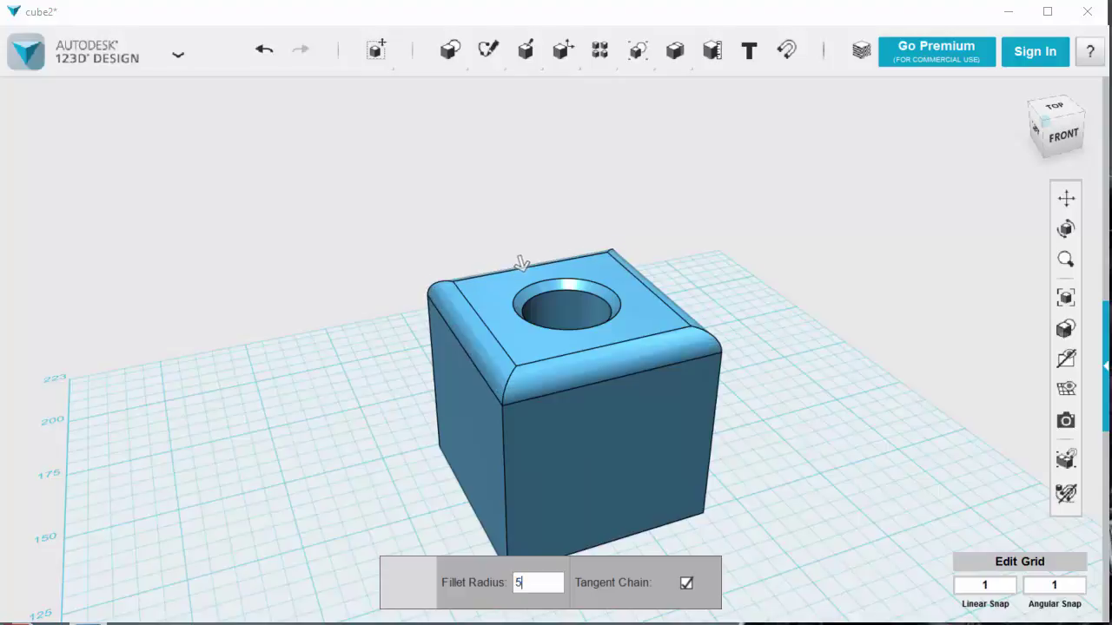
click(774, 532)
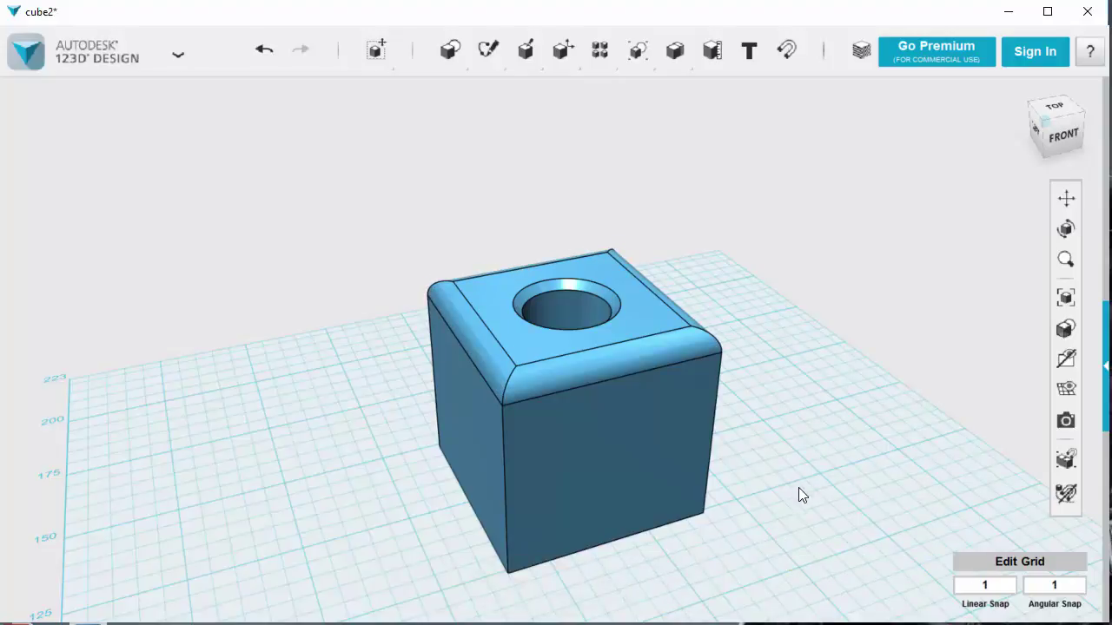
Switch the visual style to Materials Only so the cube shows no black outlines.
right_drag(806, 485, 727, 479)
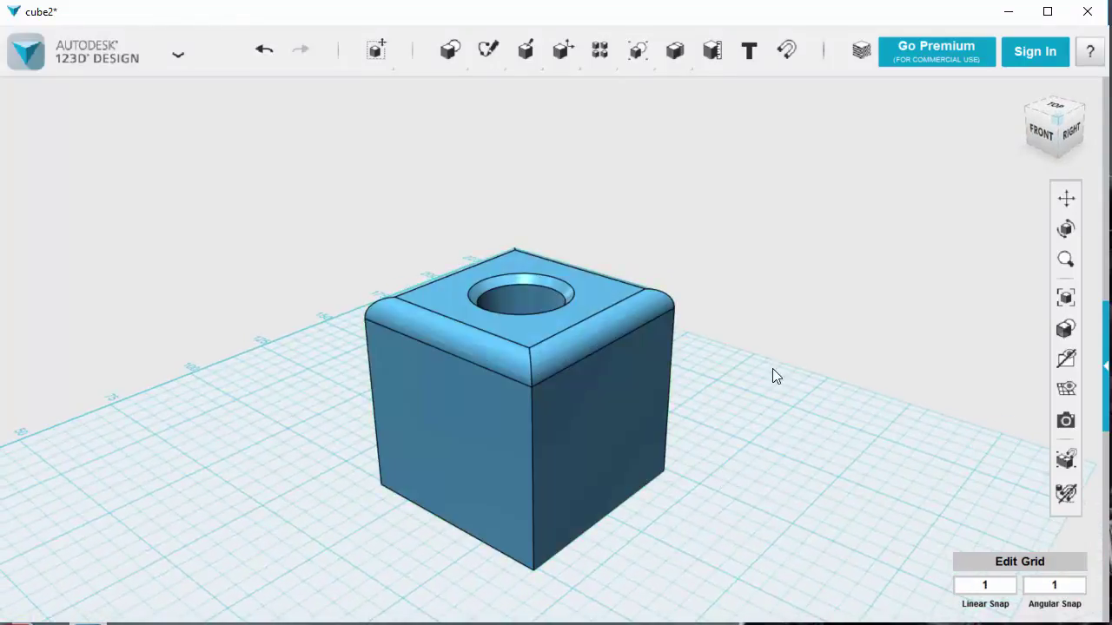
mouse_move(1065, 328)
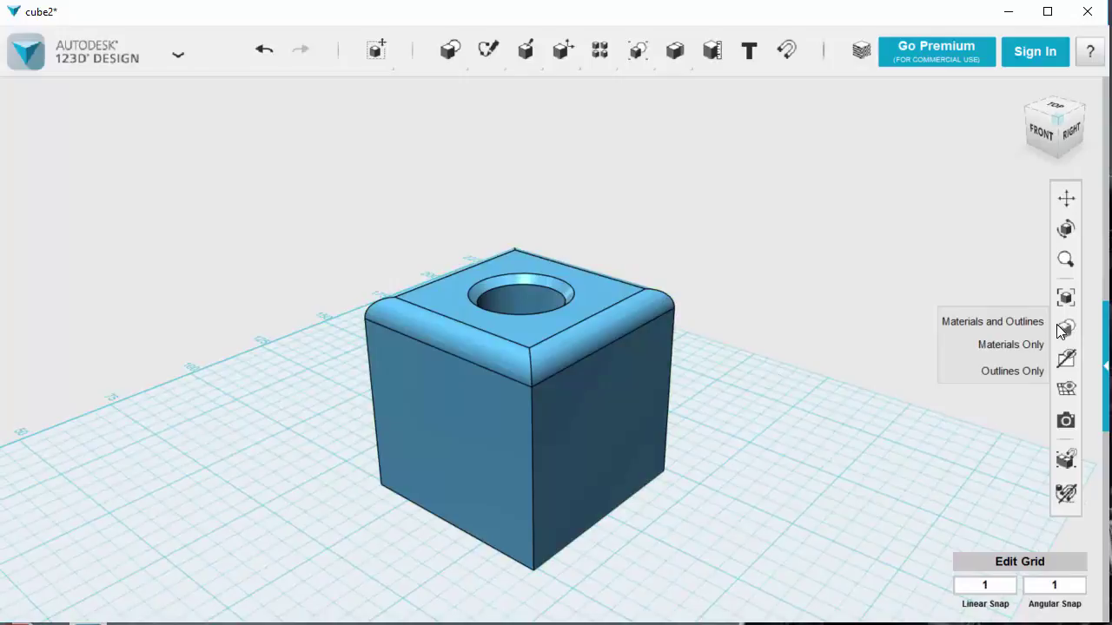
click(1004, 345)
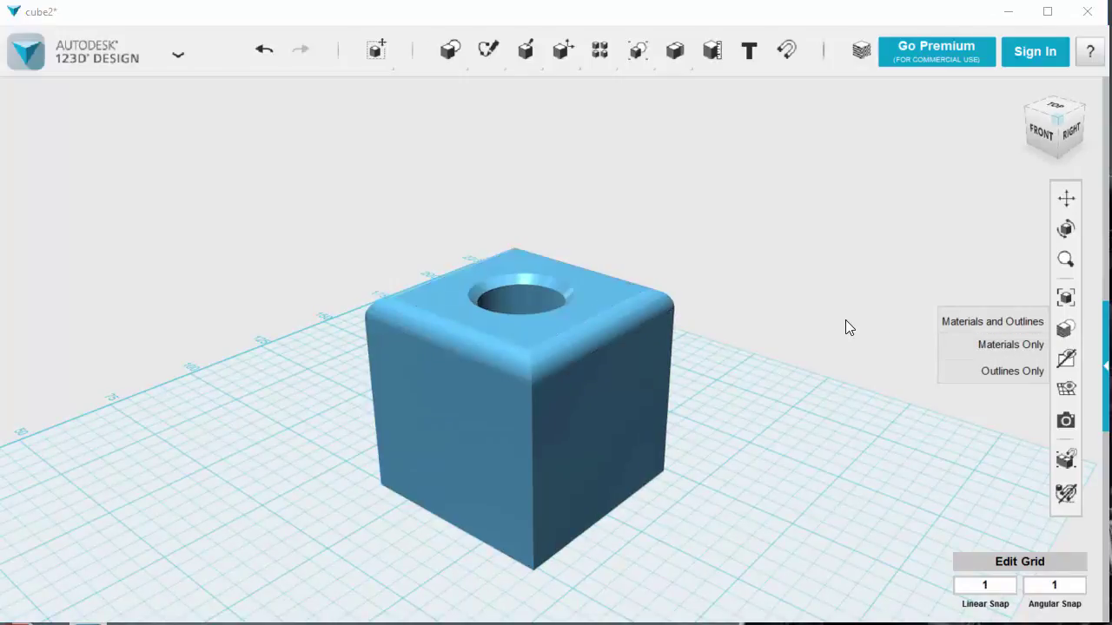
Turn off grid visibility and frame the cube in the centre of the view.
right_drag(844, 325, 906, 440)
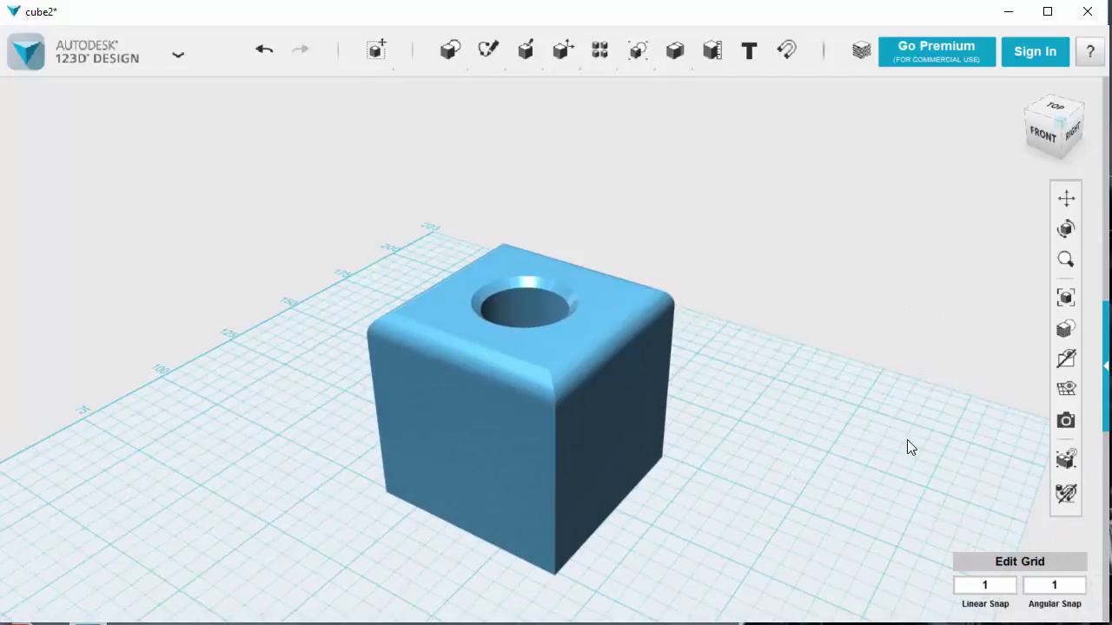
click(1066, 389)
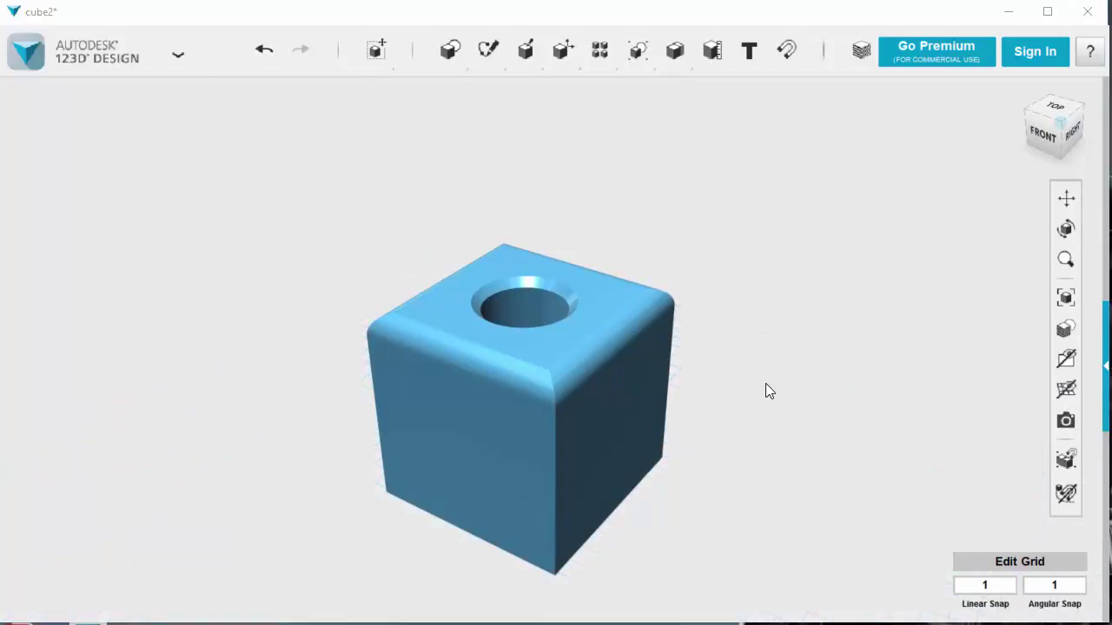
middle_drag(765, 383, 800, 292)
scroll(800, 292, up, 3)
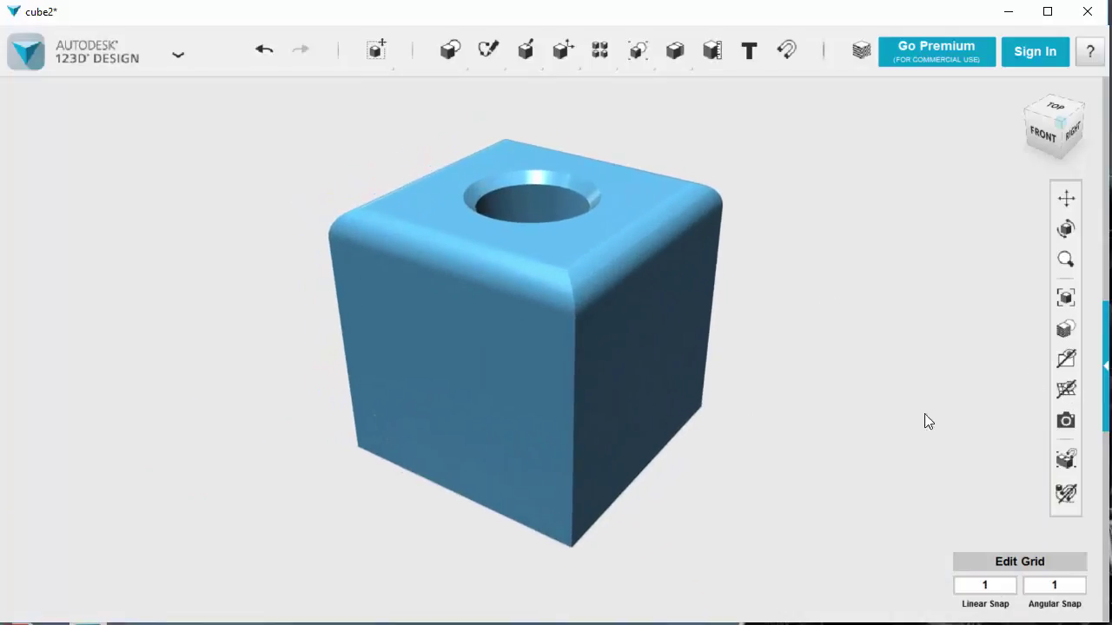
Capture a screenshot of the current cube view and save it as the PNG 'cube2 pic'.
click(1068, 424)
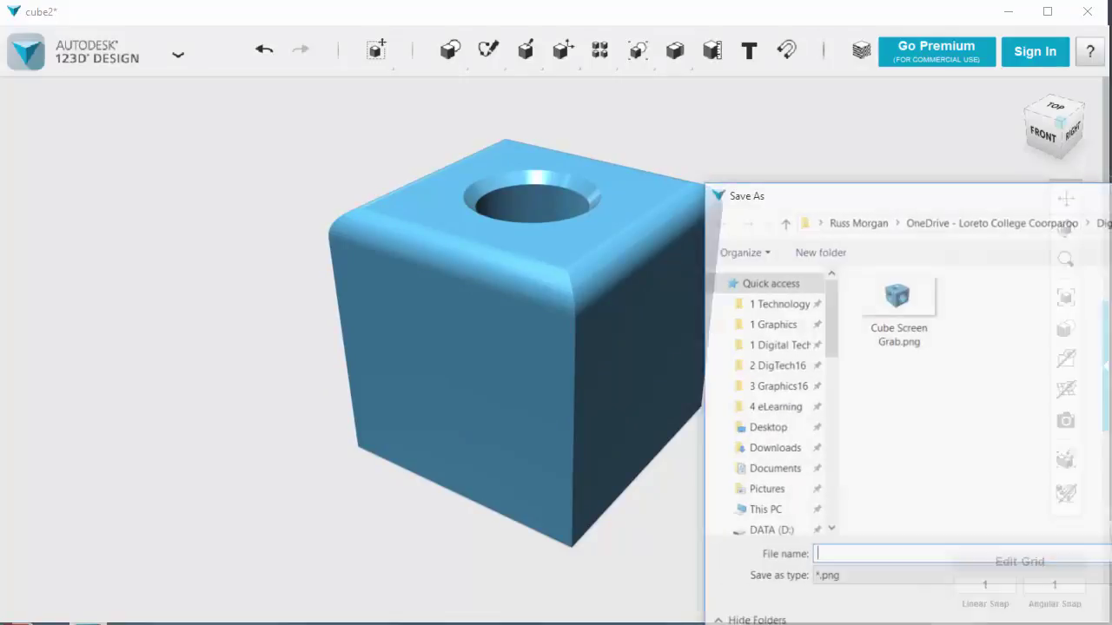
drag(993, 191, 721, 143)
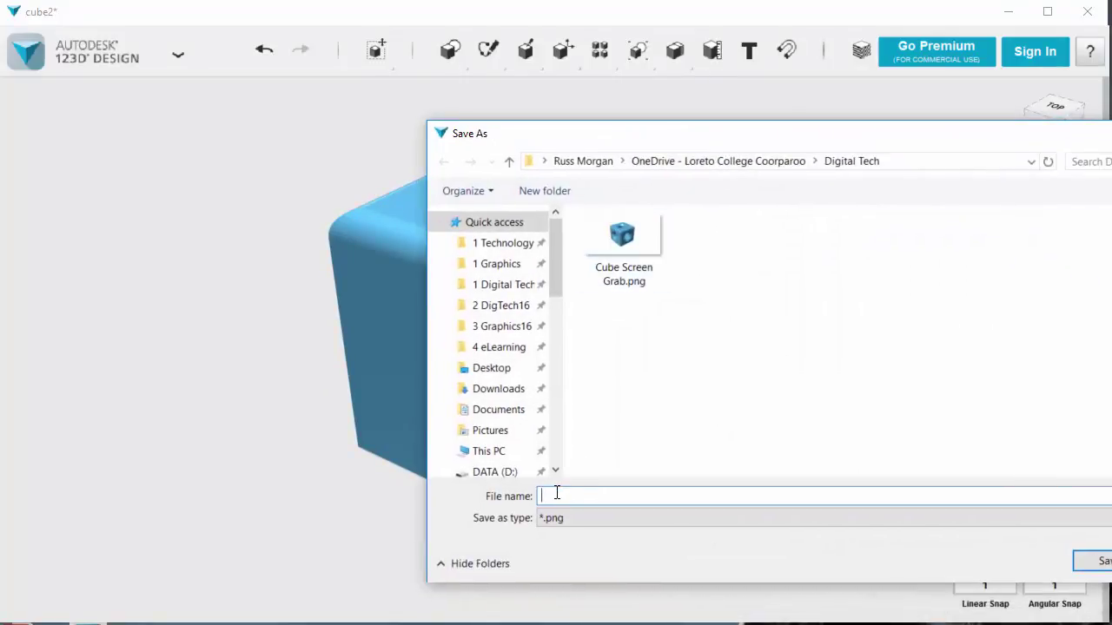
text(cub)
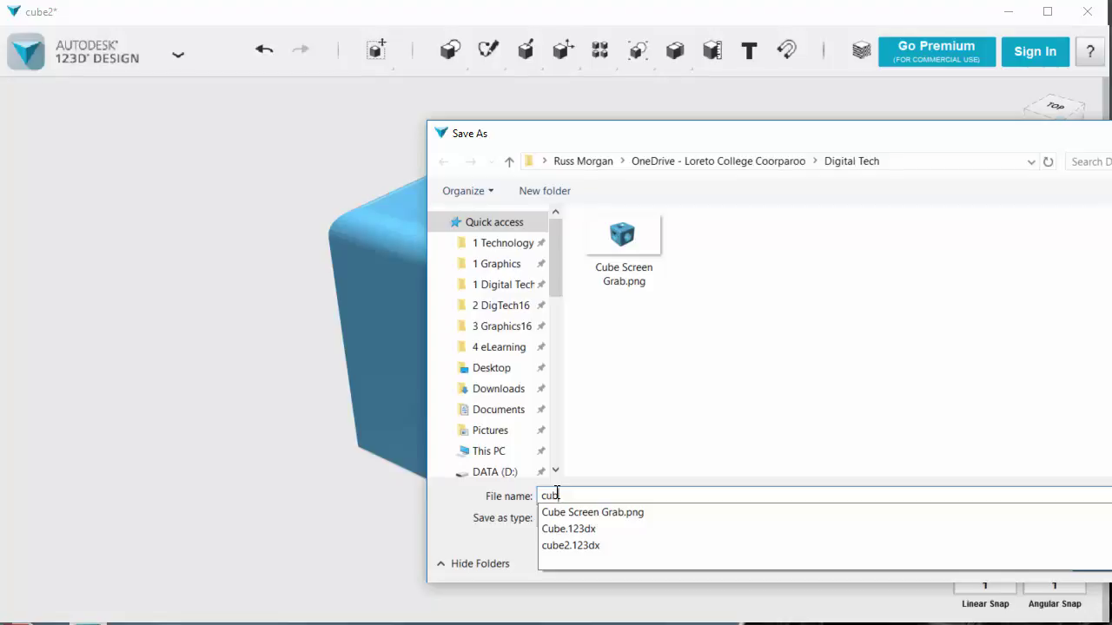
text(e2 pi)
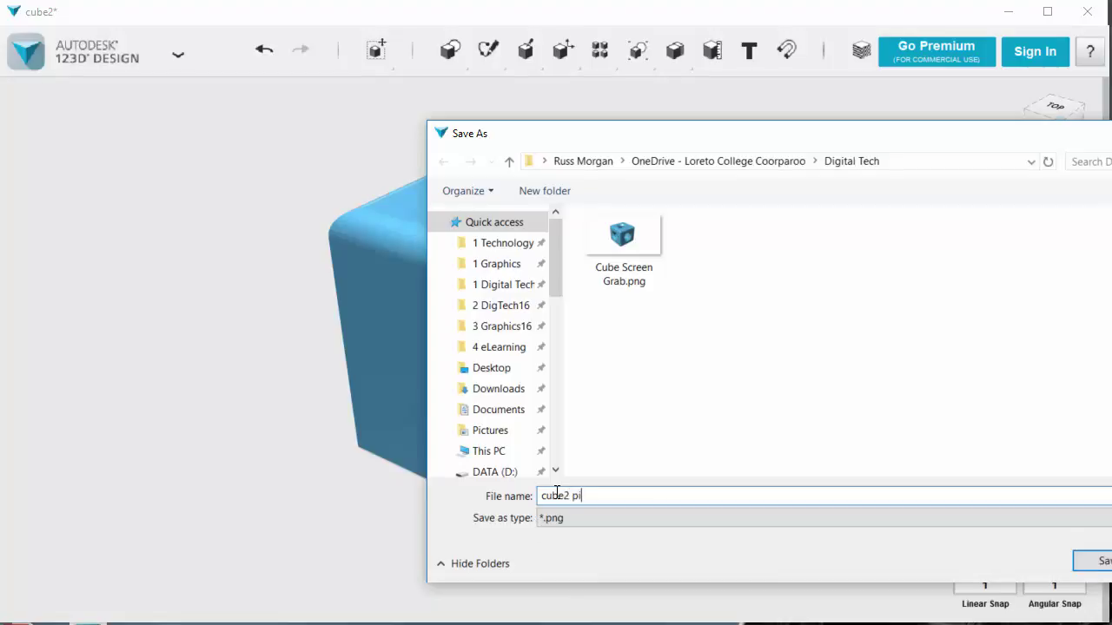
text(c)
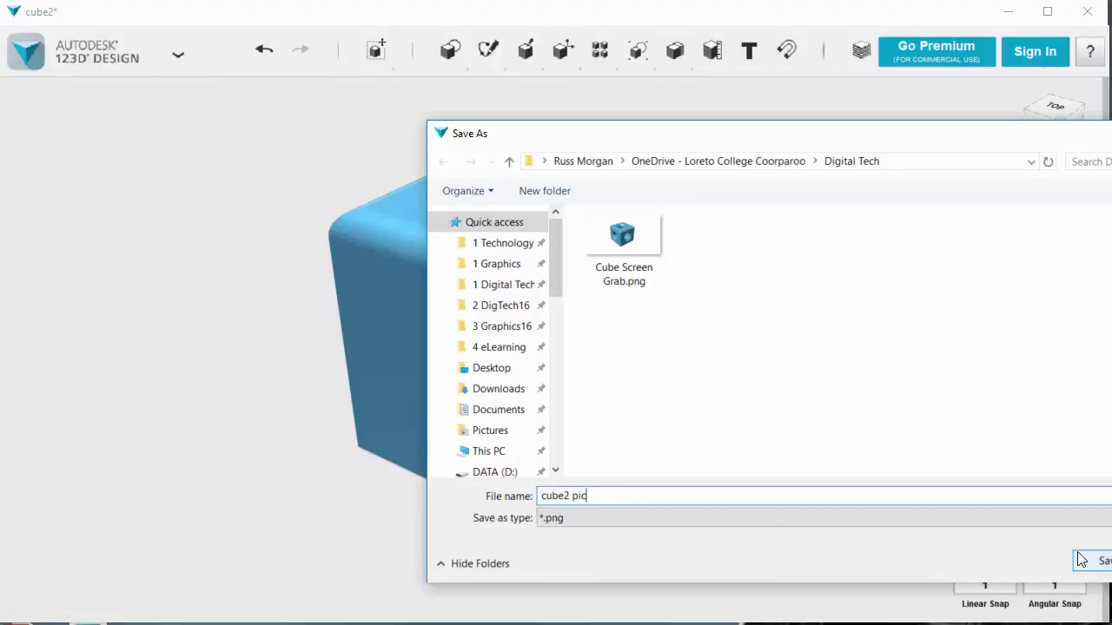
click(1100, 561)
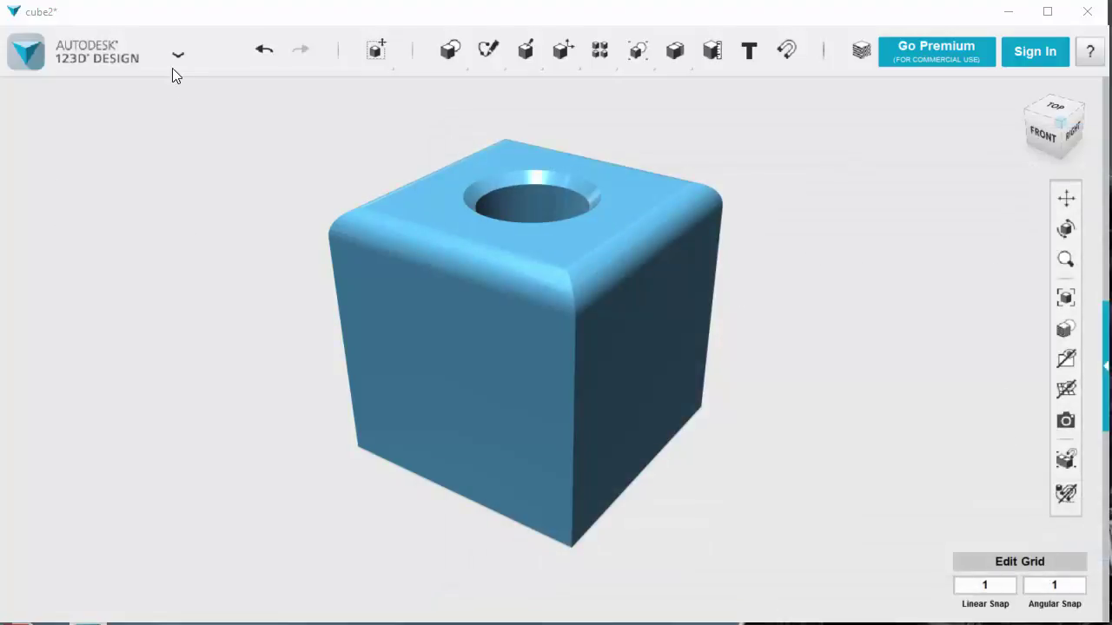
click(178, 54)
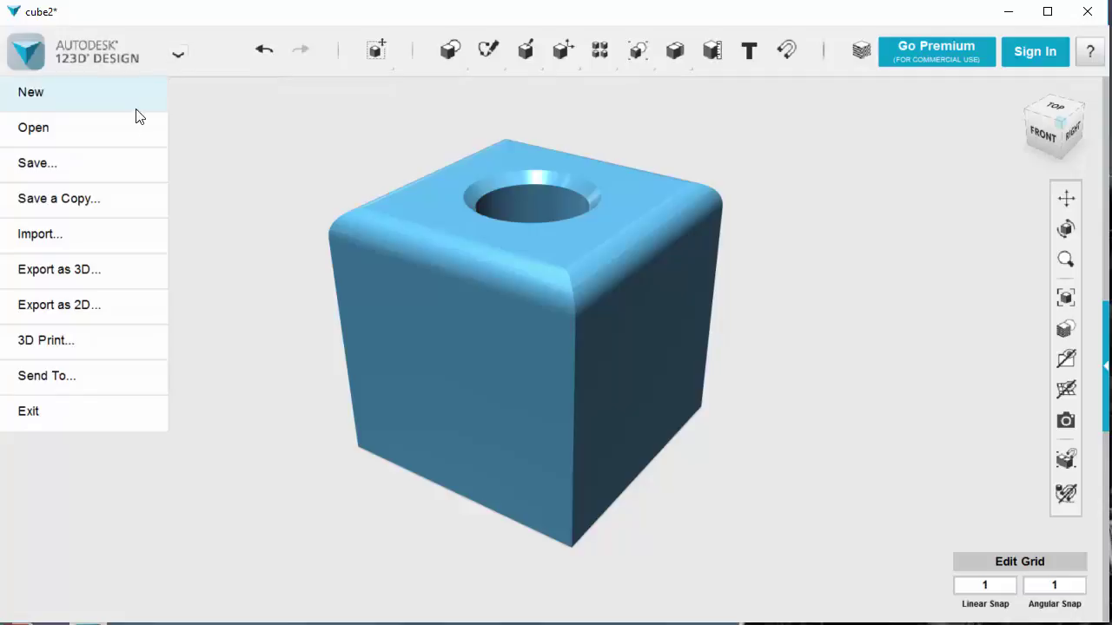